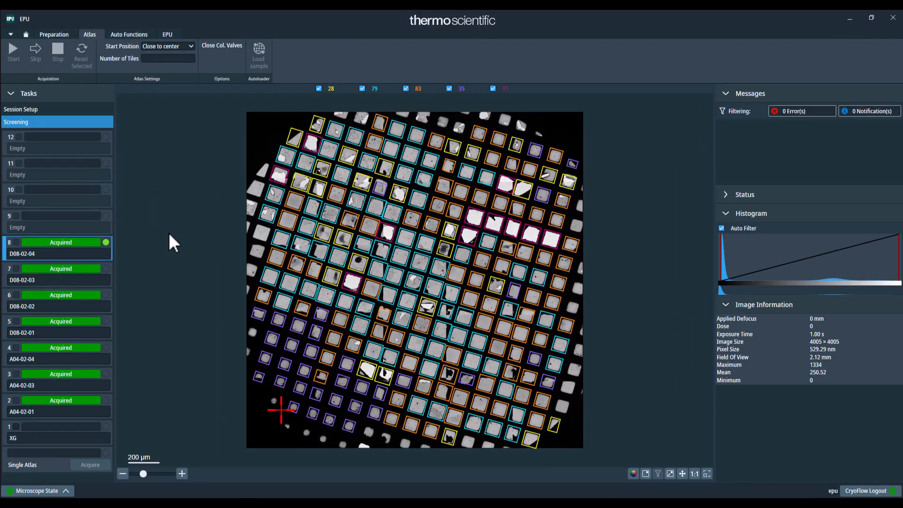
# Create a new EPU session without using the preferences of the current session
pyautogui.click(177, 34)
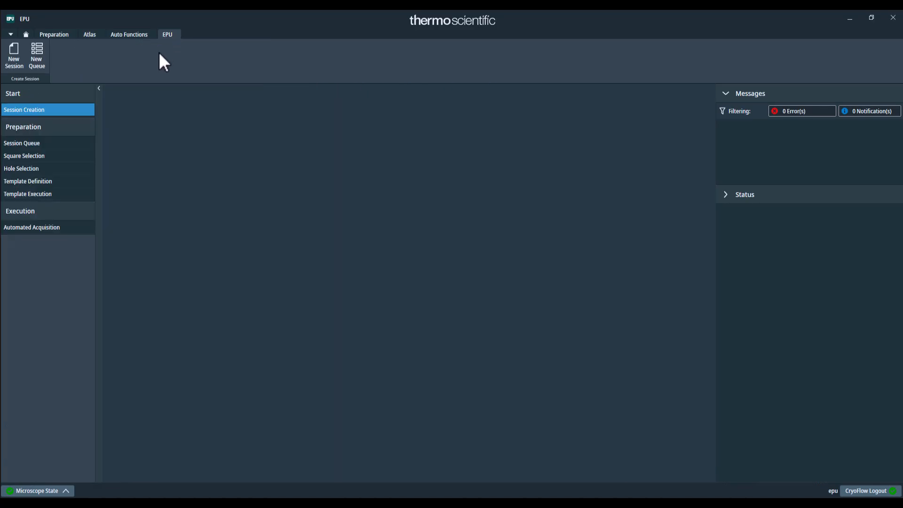
pyautogui.click(16, 63)
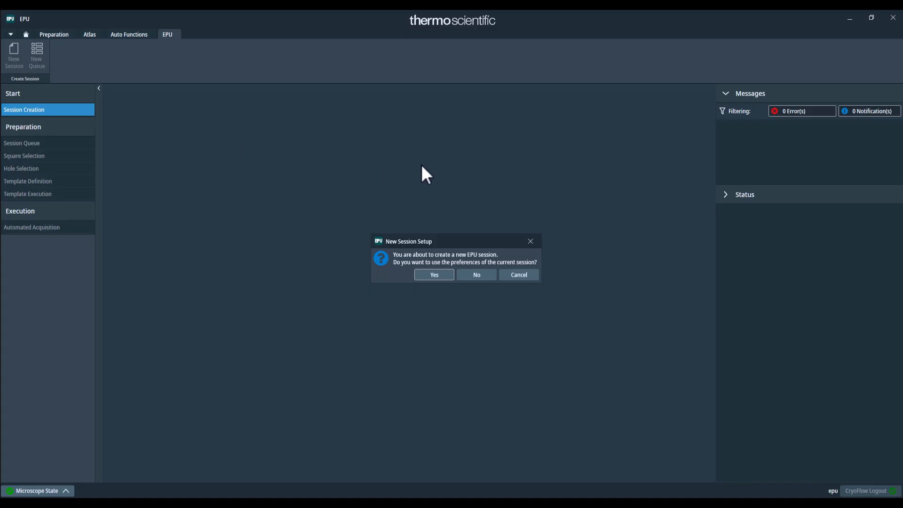
pyautogui.click(482, 275)
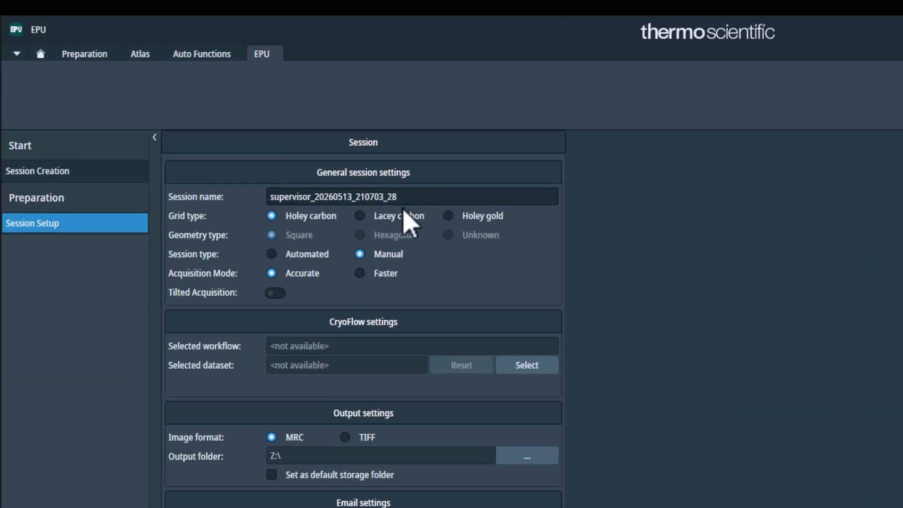
# Name the session 160230_slot8_20260513_data and set its acquisition mode to Faster
pyautogui.doubleClick(287, 197)
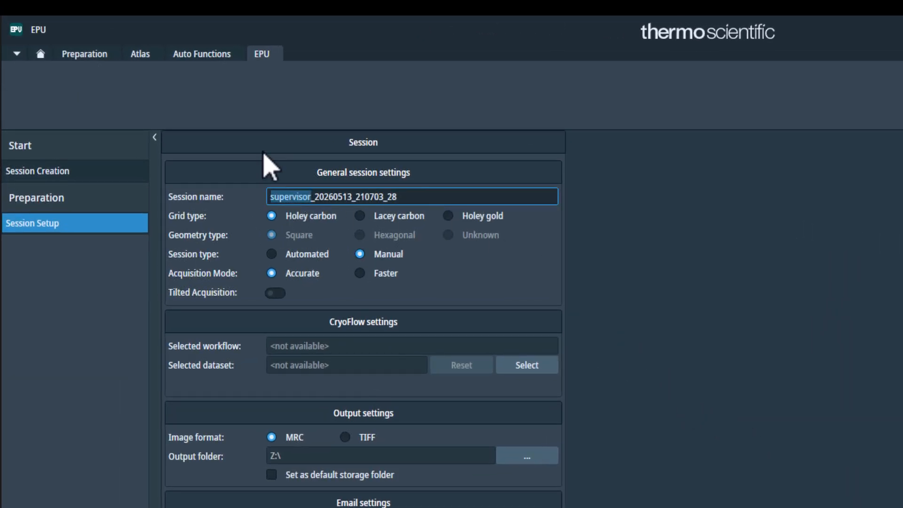
pyautogui.write('16h30')
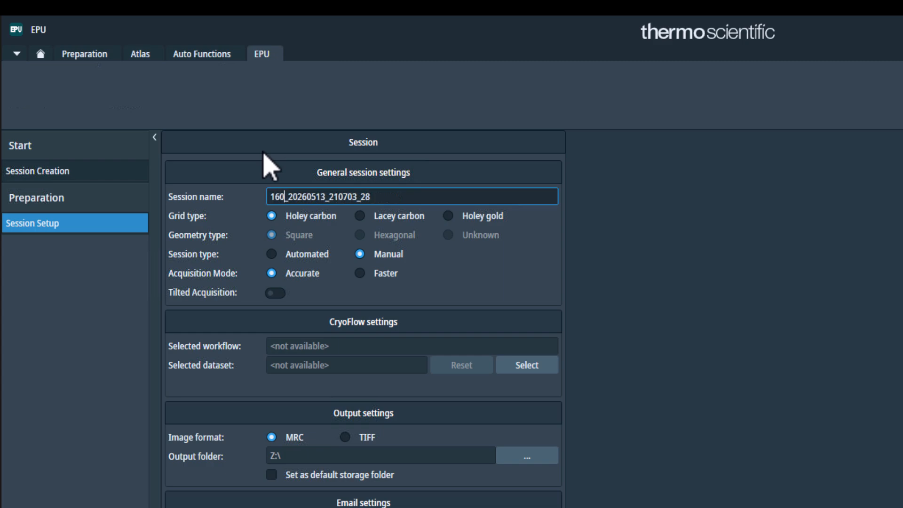
pyautogui.write('_slot1')
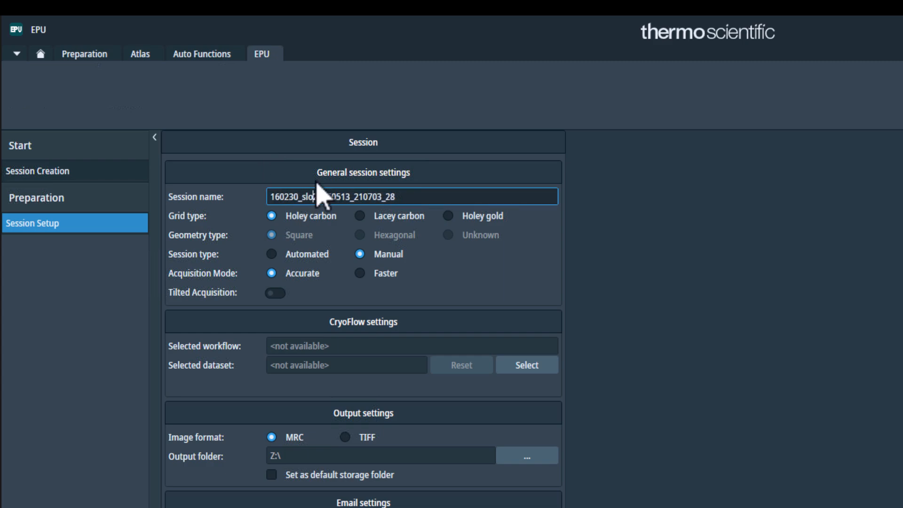
pyautogui.hotkey('shift', 'End')
pyautogui.write('data')
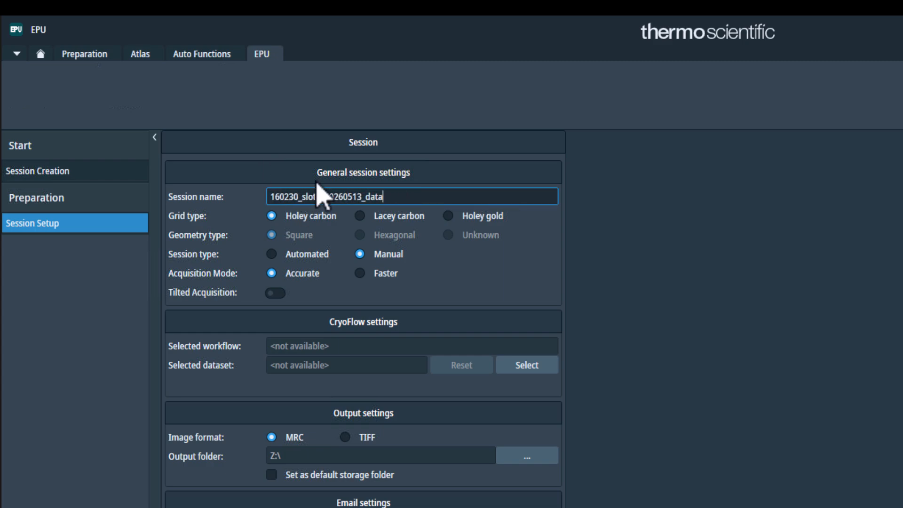
pyautogui.press('Return')
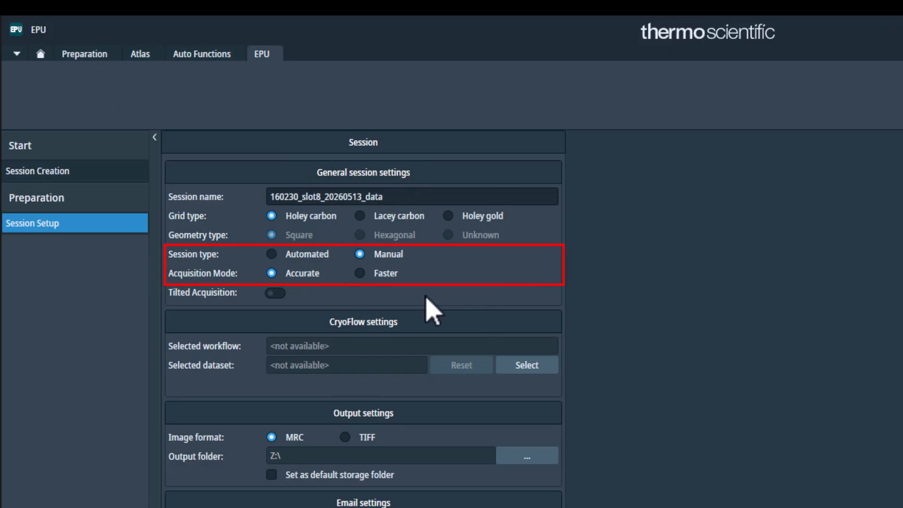
pyautogui.click(383, 278)
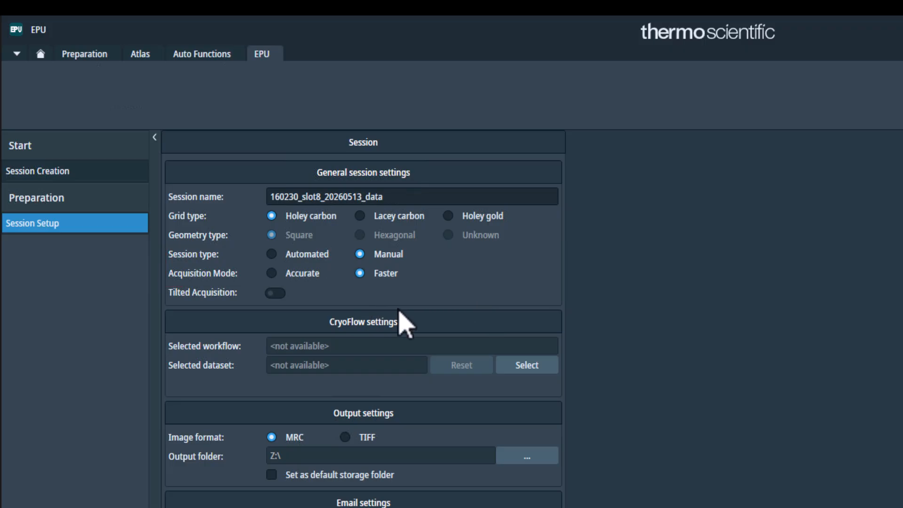
# Start the CryoFlow dataset selection and create a folder named 160230 in My Lab
pyautogui.click(535, 343)
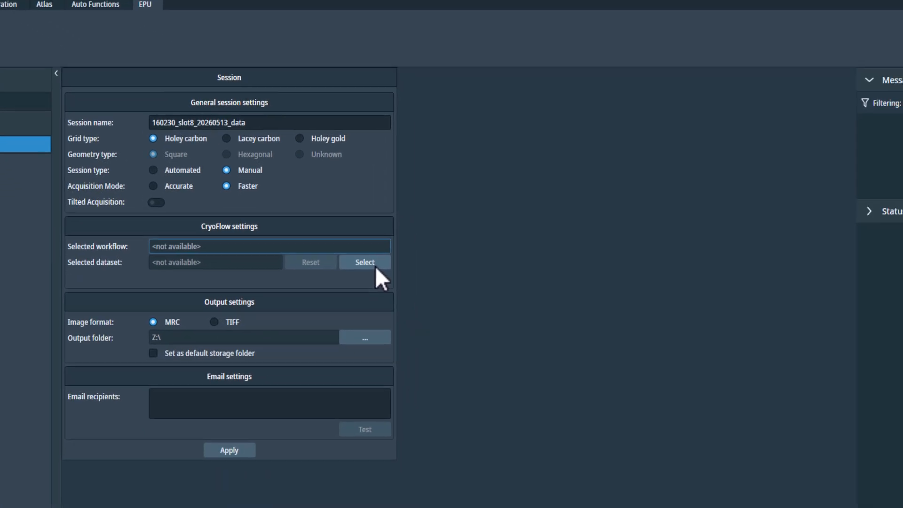
pyautogui.click(374, 266)
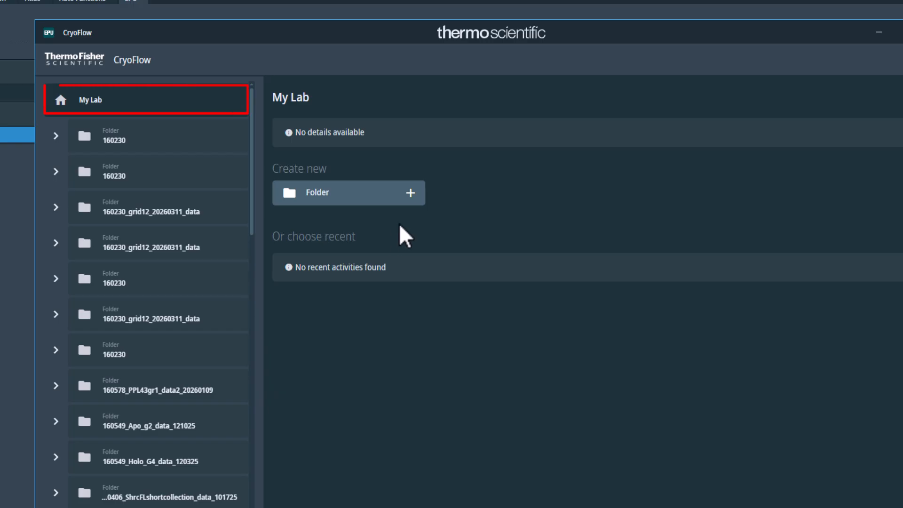
pyautogui.click(413, 194)
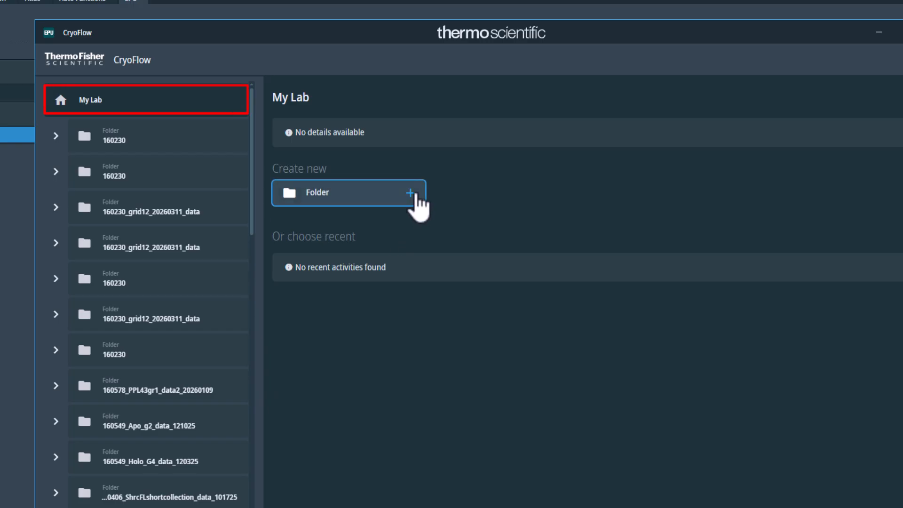
pyautogui.moveTo(314, 253); pyautogui.dragTo(429, 255)
pyautogui.press('BackSpace')
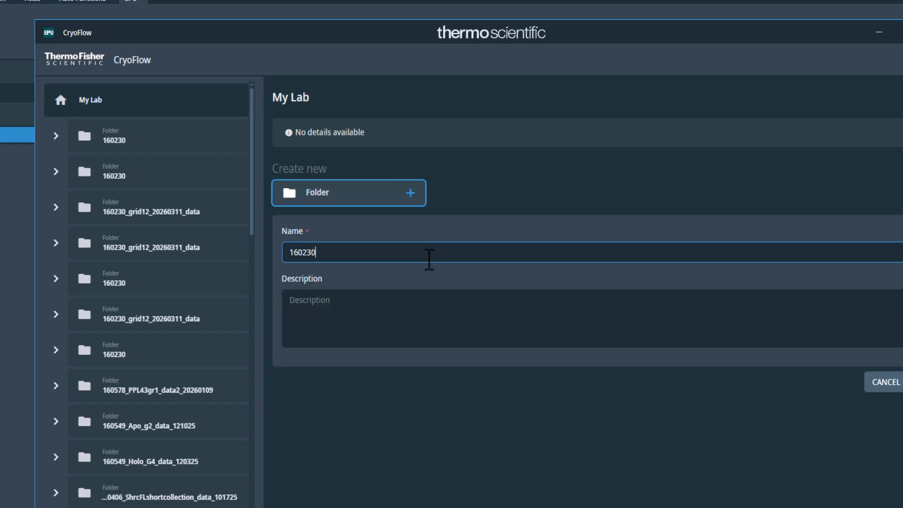
pyautogui.click(851, 357)
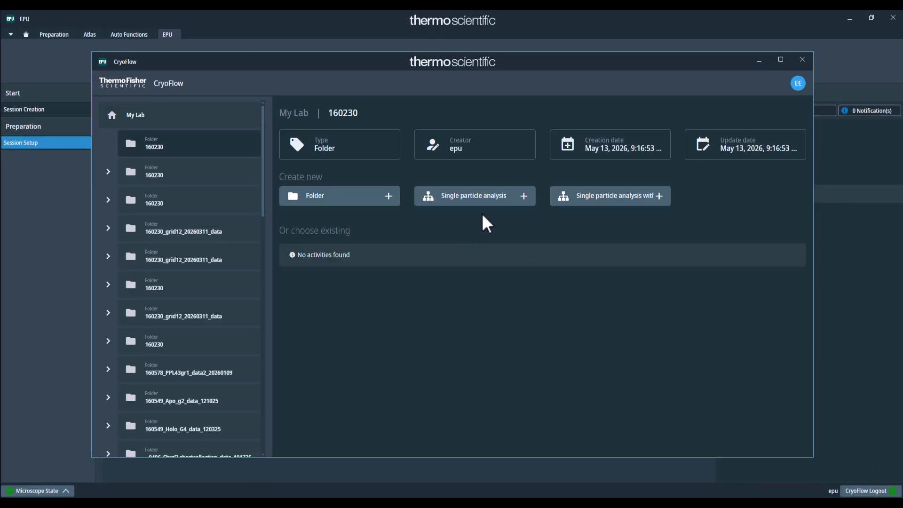
# Create a single particle analysis with quality monitor workflow containing an Imaging EPU run, both named 160230_slot8_20260513_data, and apply the session settings
pyautogui.click(618, 202)
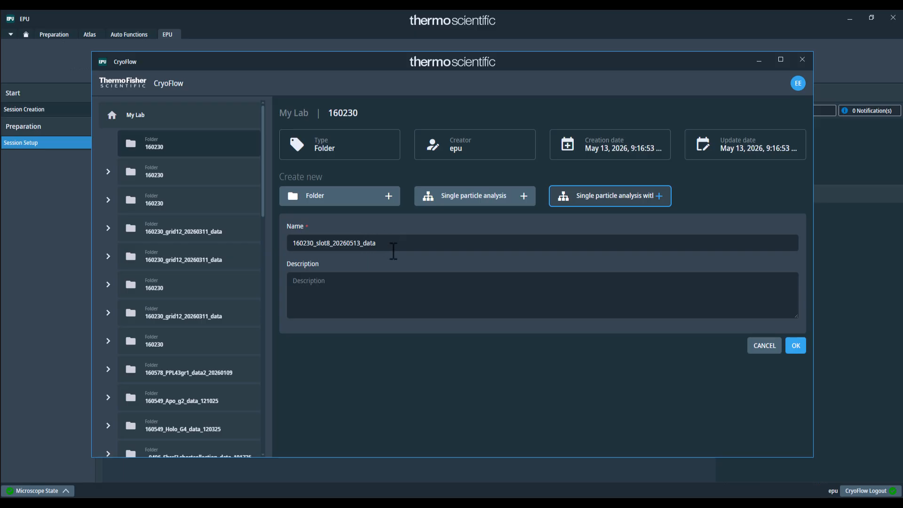
pyautogui.click(795, 349)
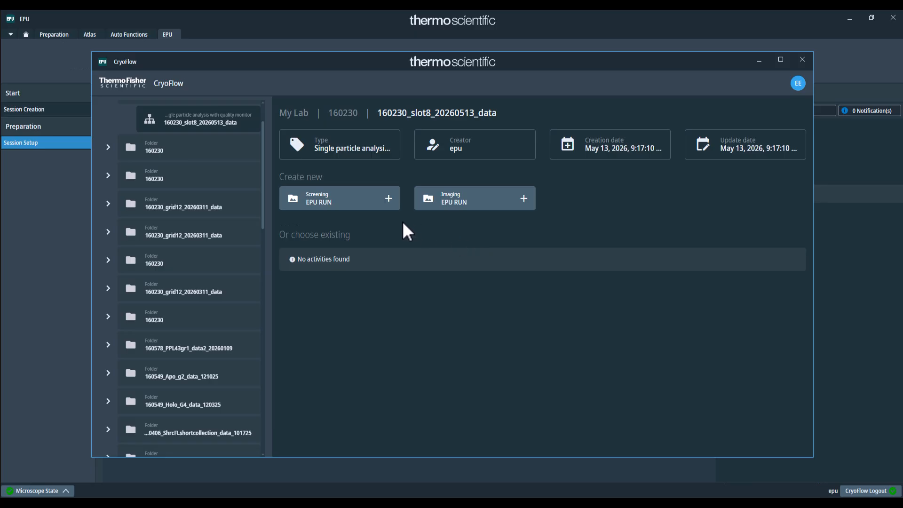
pyautogui.click(492, 200)
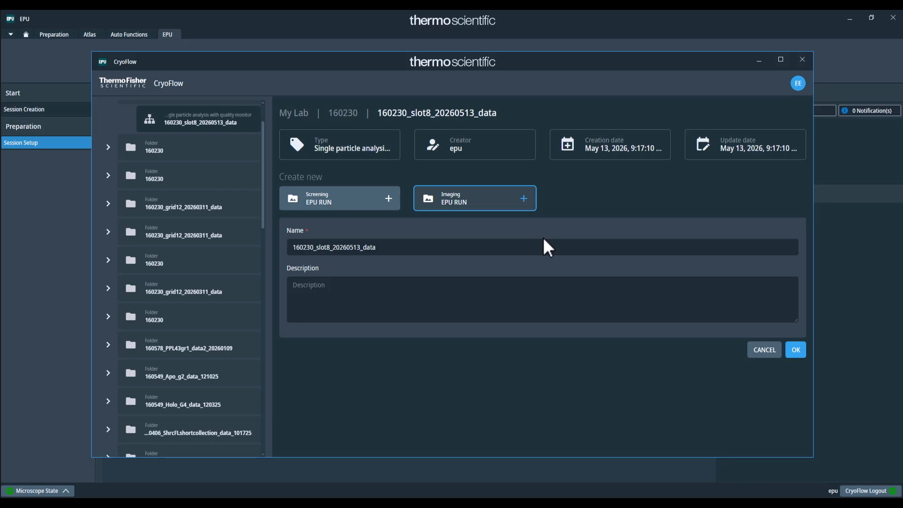
pyautogui.click(796, 350)
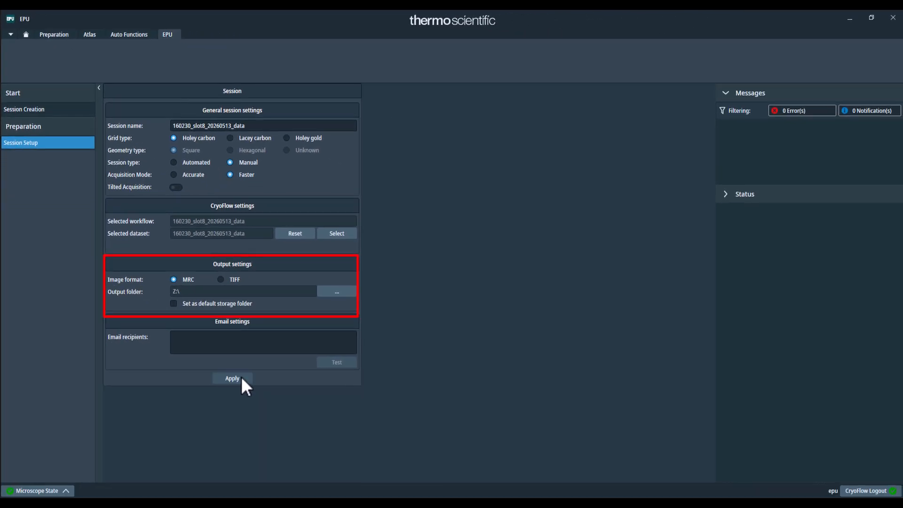
pyautogui.click(241, 378)
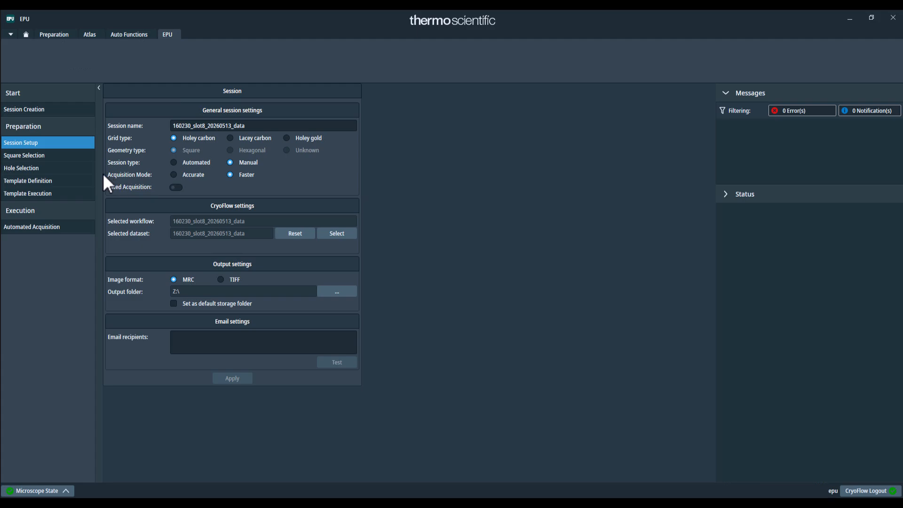
# Run Smart Selection on the atlas grid squares and switch it to category selection
pyautogui.click(60, 157)
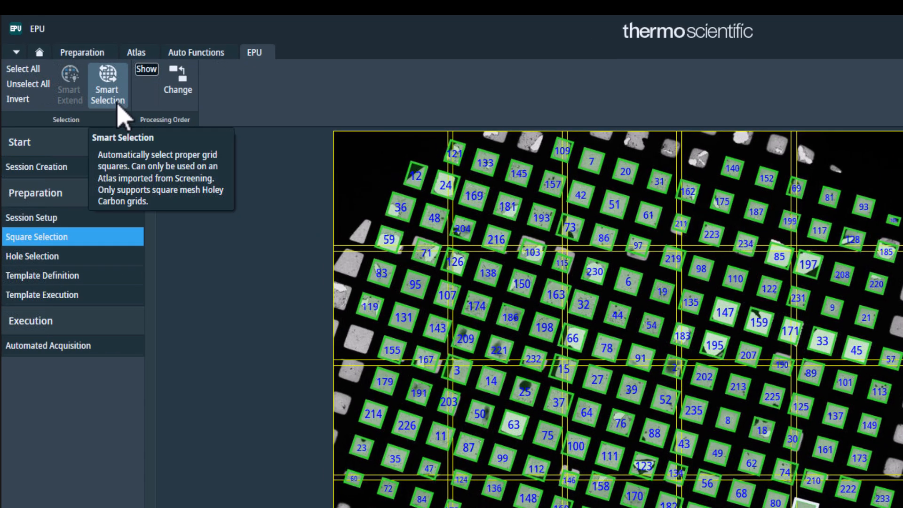
pyautogui.click(115, 101)
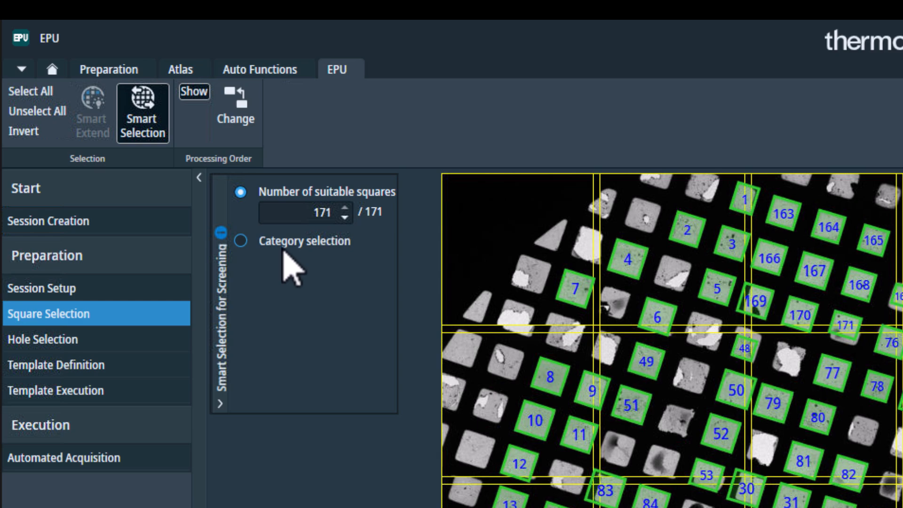
pyautogui.click(284, 251)
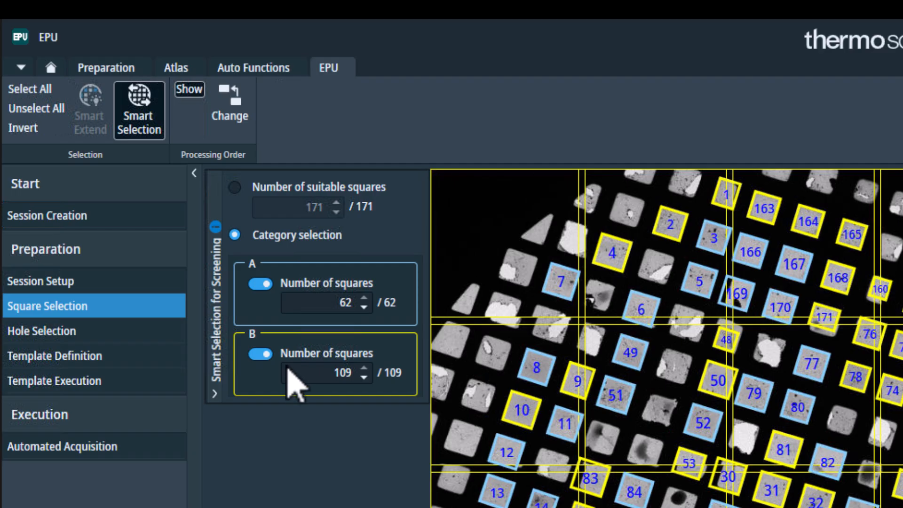
# Limit the smart square selection to 5 squares in category A and 5 in category B
pyautogui.doubleClick(356, 306)
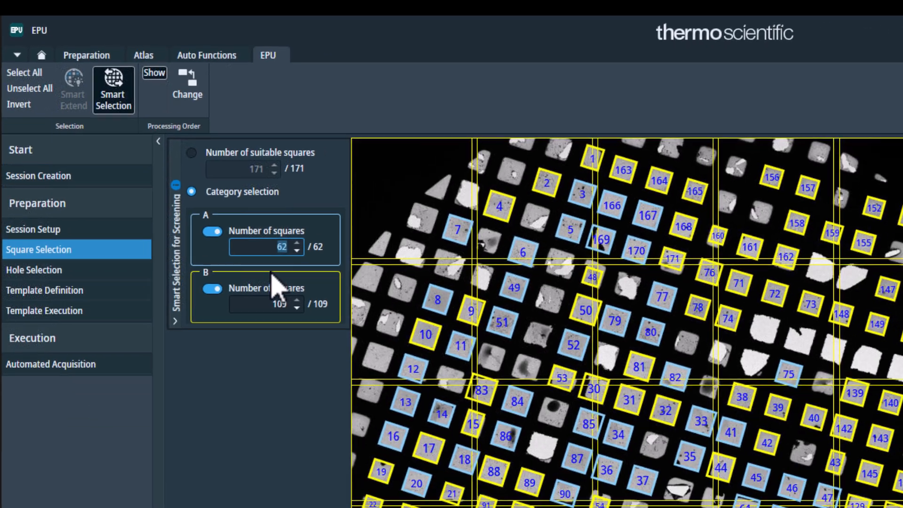
pyautogui.write('5')
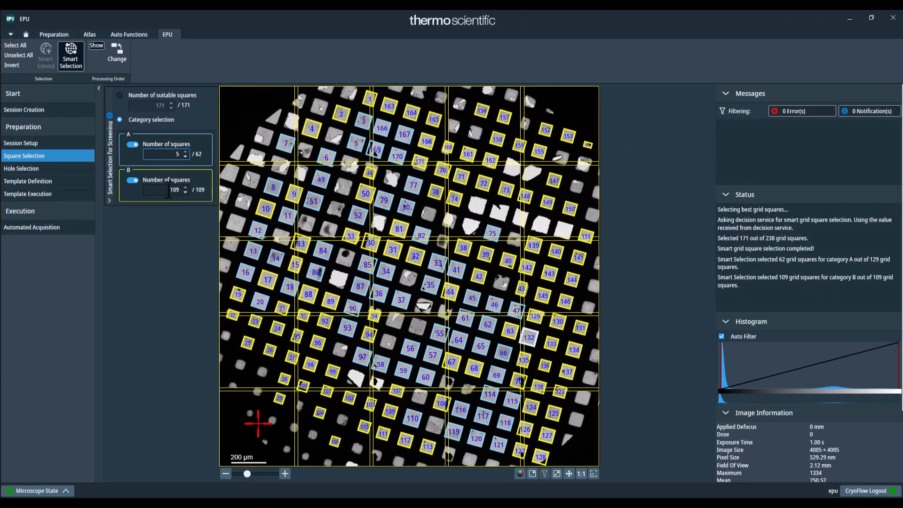
pyautogui.click(169, 191)
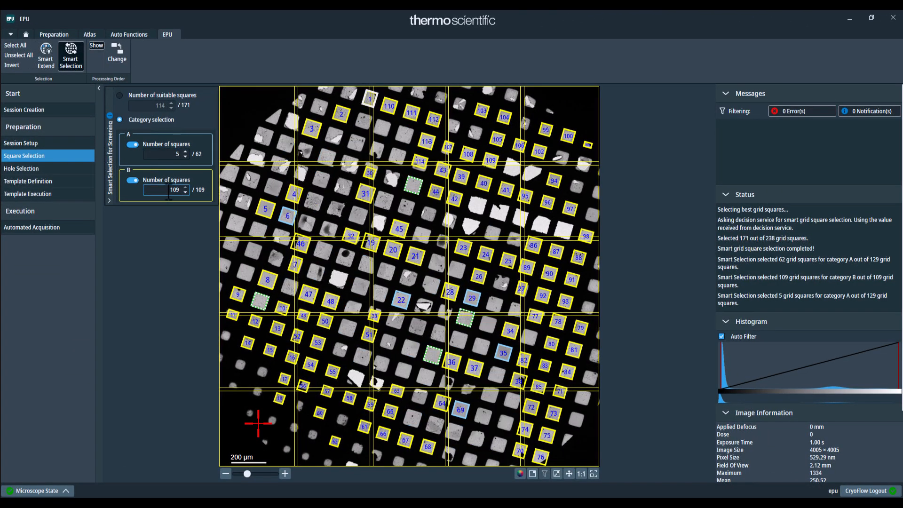
pyautogui.moveTo(170, 192); pyautogui.dragTo(183, 193)
pyautogui.click(174, 154)
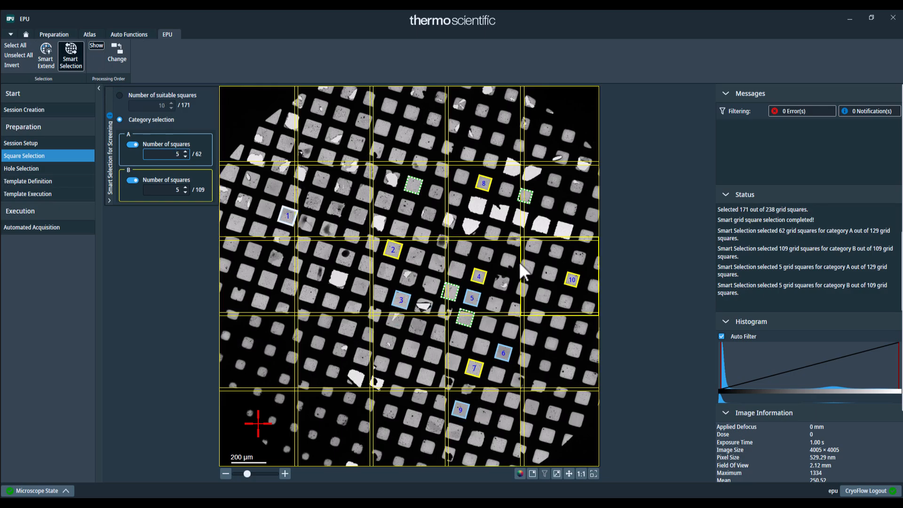
# Move the stage to grid square 1 and run Auto Eucentric for it in hole selection
pyautogui.rightClick(287, 214)
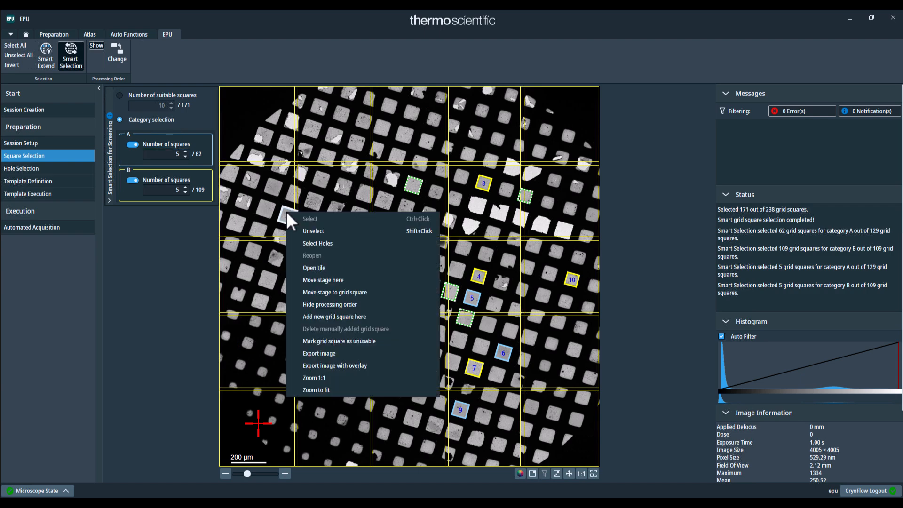
pyautogui.click(368, 292)
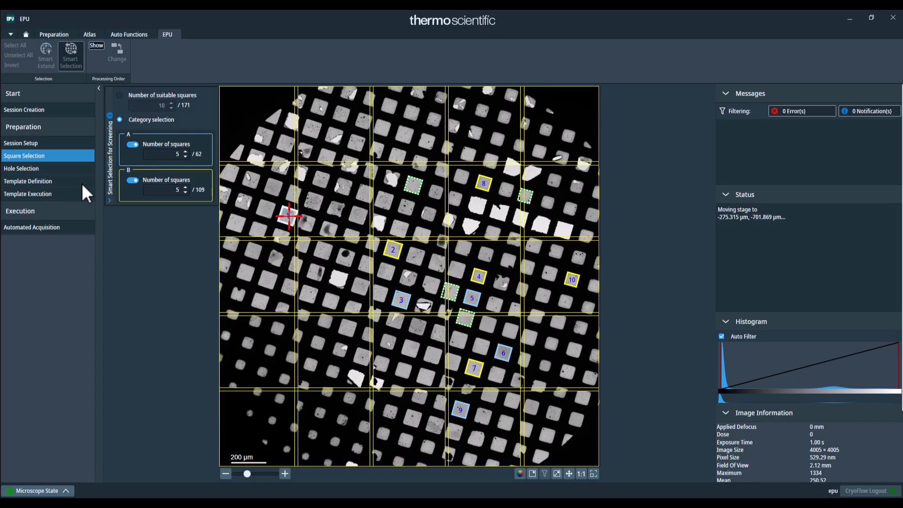
pyautogui.click(71, 168)
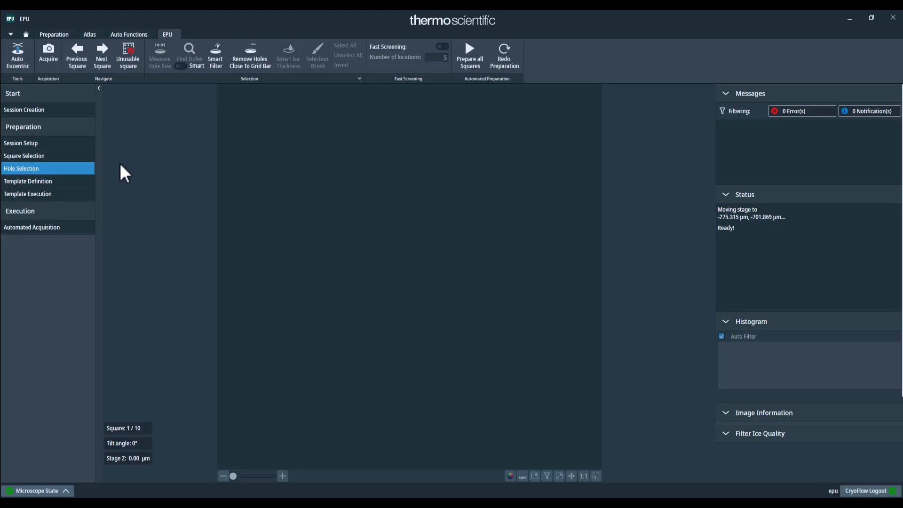
pyautogui.click(27, 69)
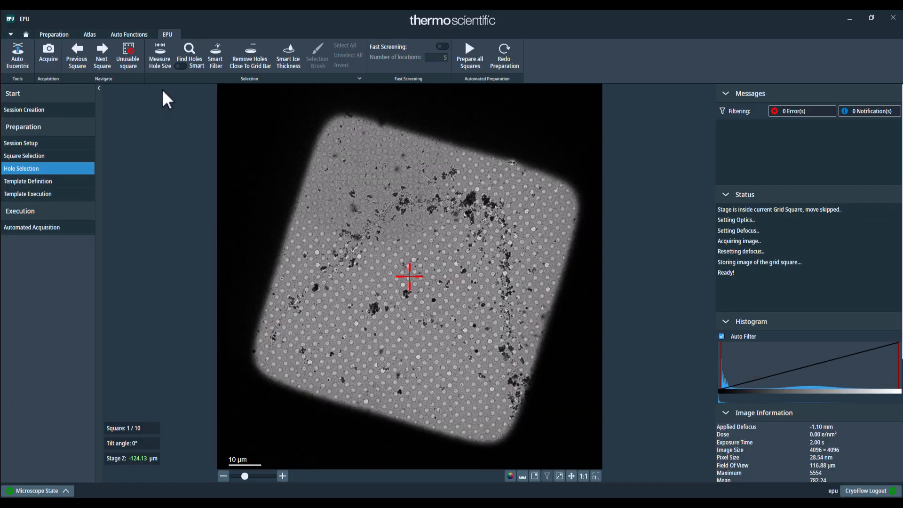
# Find the foil holes in the grid square with the smart option enabled and narrow the selection with Smart Filter
pyautogui.click(181, 66)
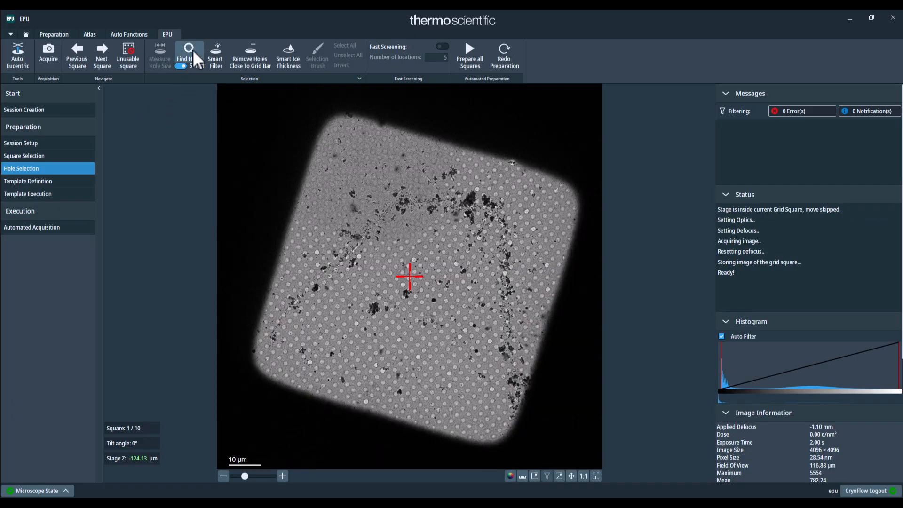
pyautogui.click(193, 50)
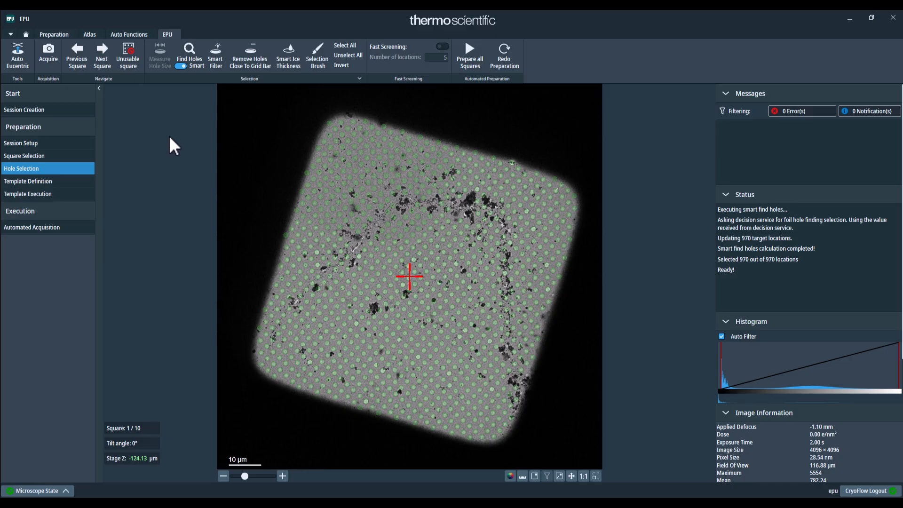
pyautogui.click(219, 66)
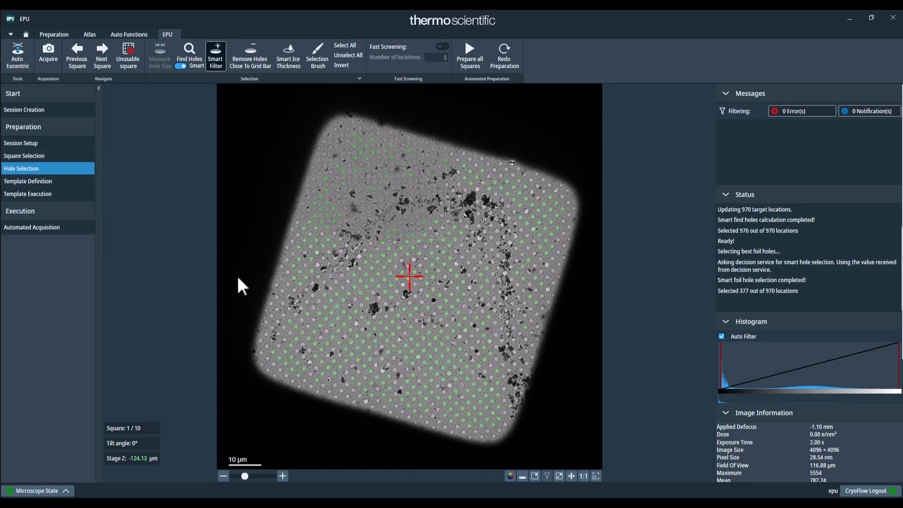
pyautogui.scroll(2, 268, 316)
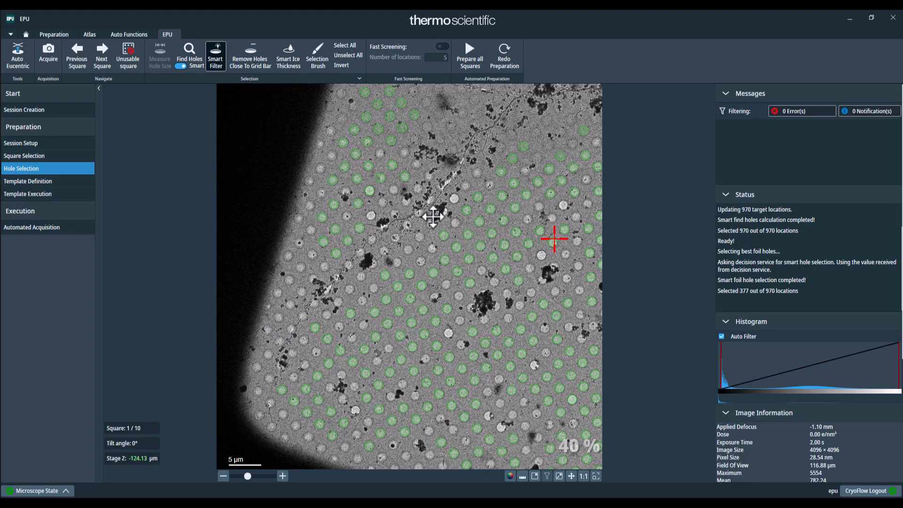
pyautogui.moveTo(433, 216); pyautogui.dragTo(317, 266)
pyautogui.moveTo(500, 203); pyautogui.dragTo(404, 208)
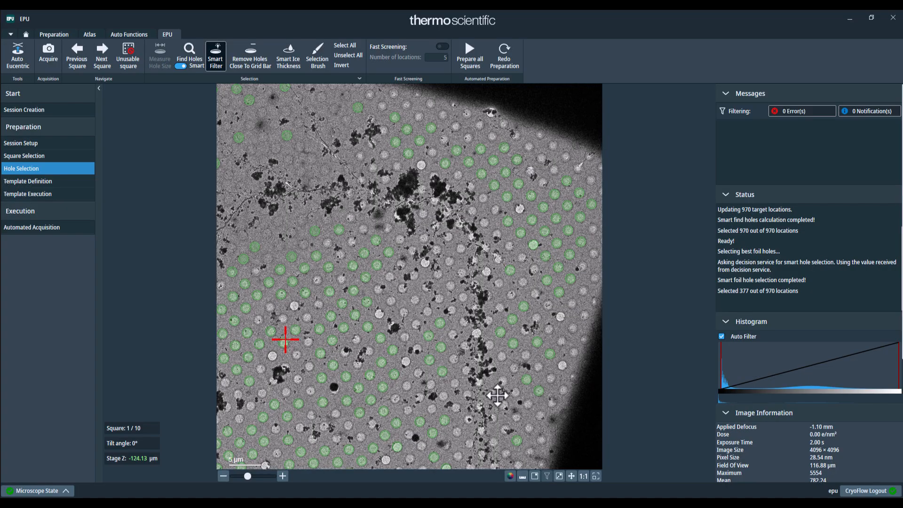
# Turn off Smart Filter for the foil holes and classify them with Smart Ice Thickness
pyautogui.moveTo(479, 428); pyautogui.dragTo(542, 324)
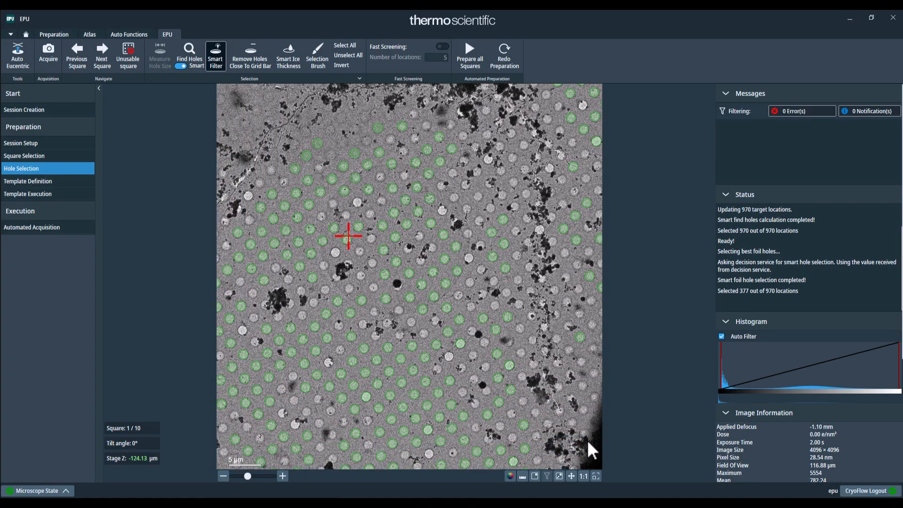
pyautogui.click(572, 476)
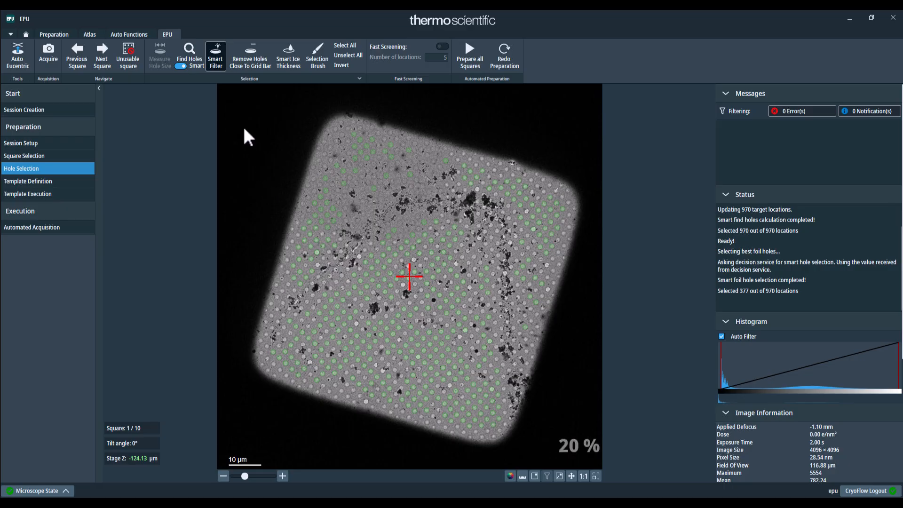
pyautogui.click(218, 64)
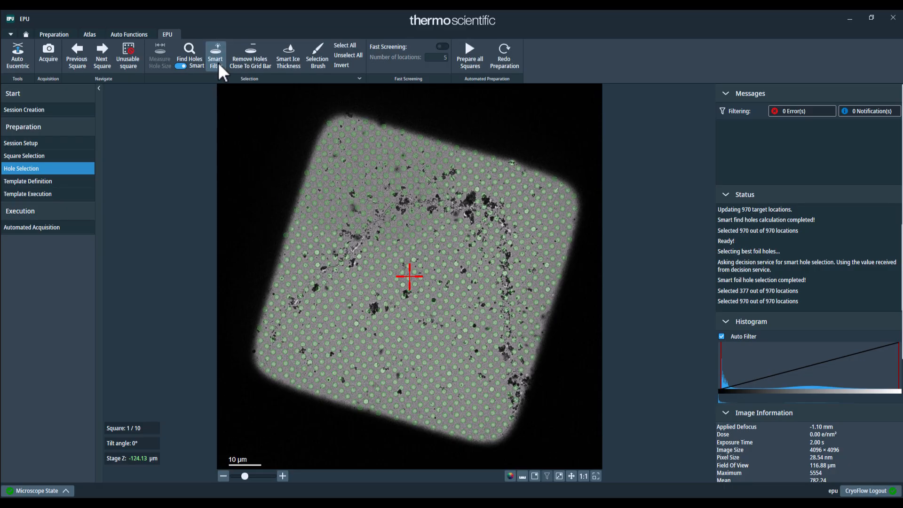
pyautogui.click(297, 66)
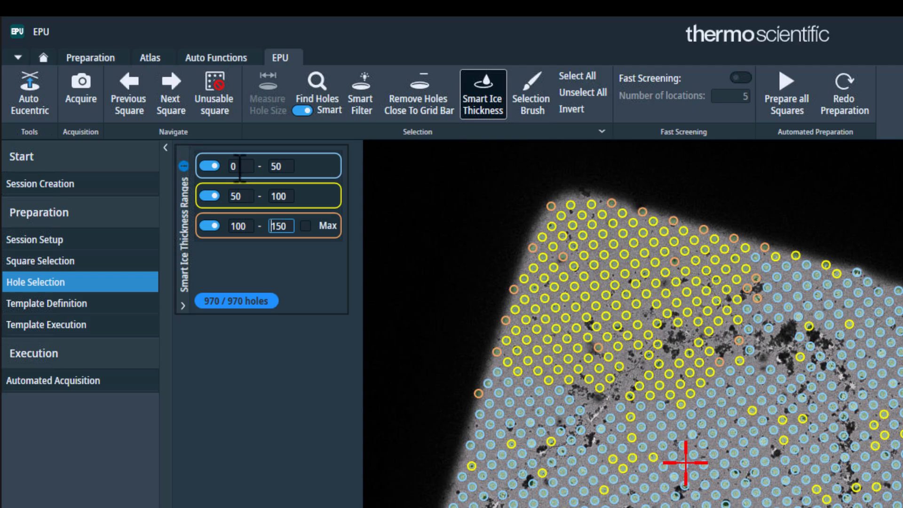
# Set the first ice thickness range to 15–35 and the upper limit of the second range to 70
pyautogui.click(237, 167)
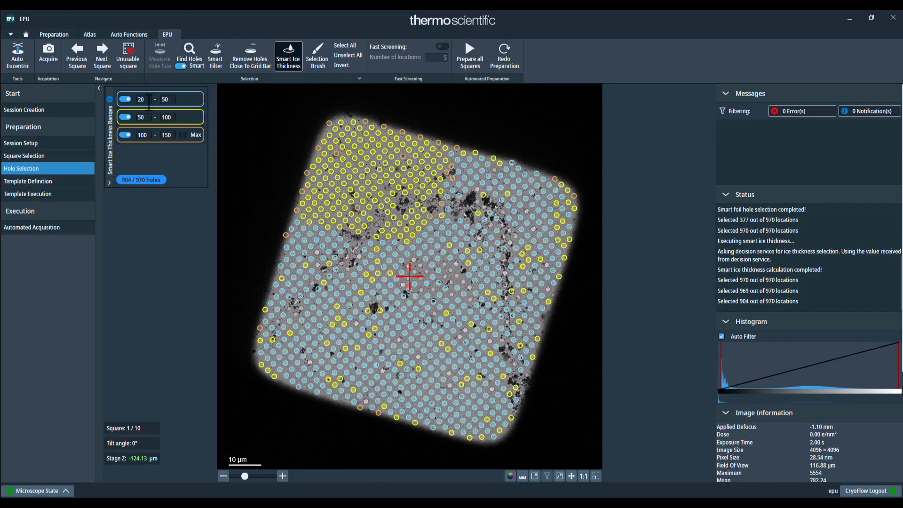
pyautogui.doubleClick(141, 100)
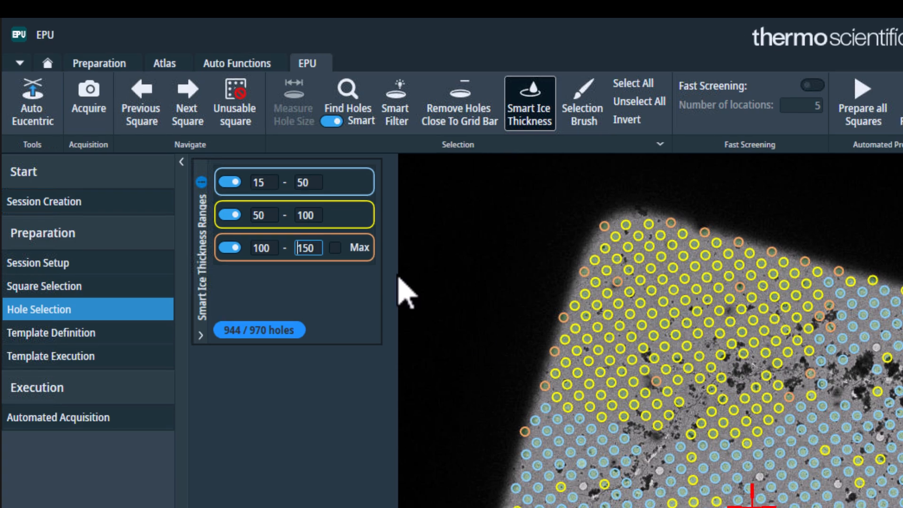
pyautogui.doubleClick(308, 183)
pyautogui.write('35')
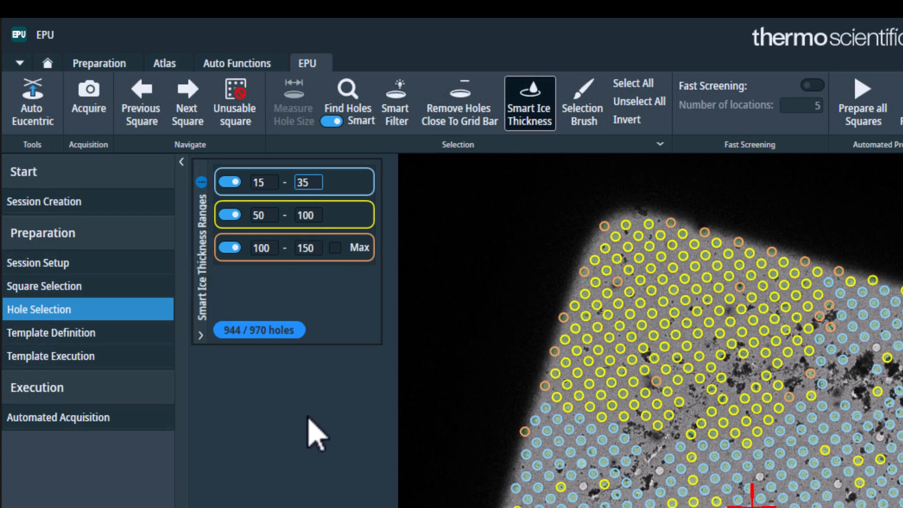
pyautogui.press('Return')
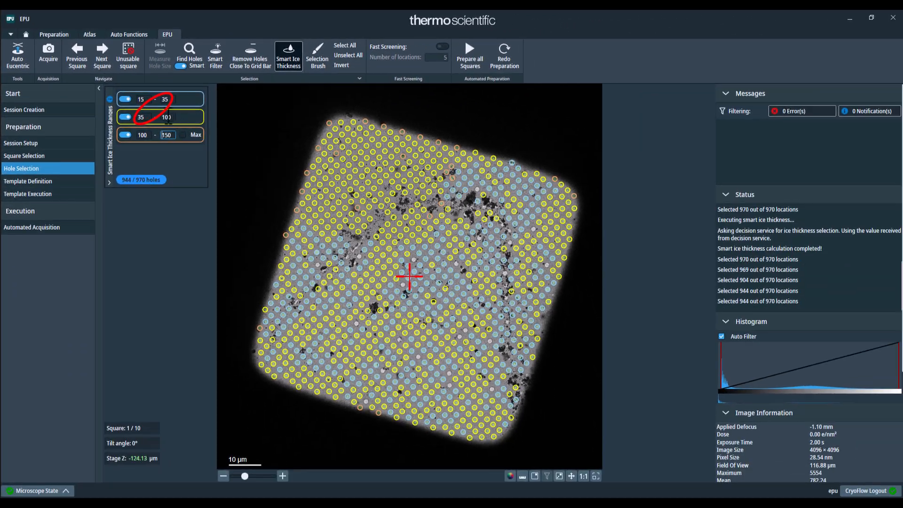
pyautogui.click(316, 212)
pyautogui.press('Return')
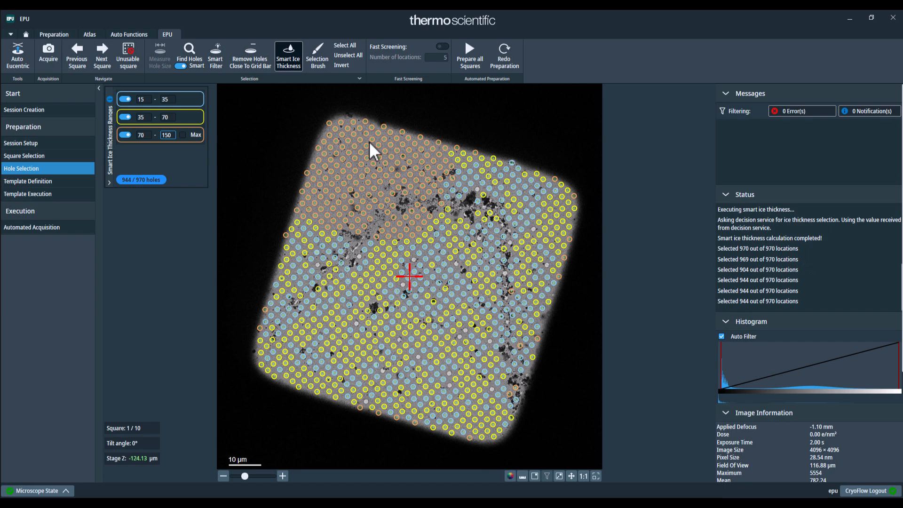
# Remove the holes close to the grid bar and exclude the 70–150 ice thickness range
pyautogui.click(259, 61)
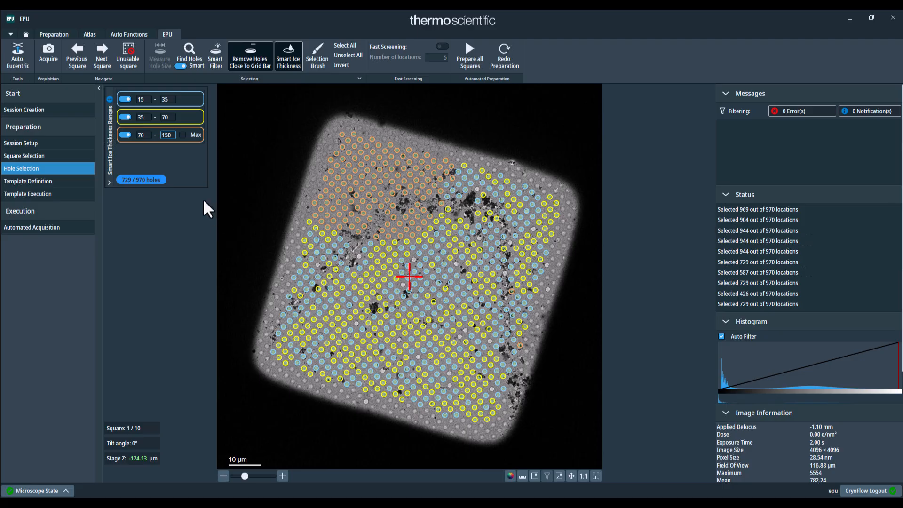
pyautogui.click(125, 135)
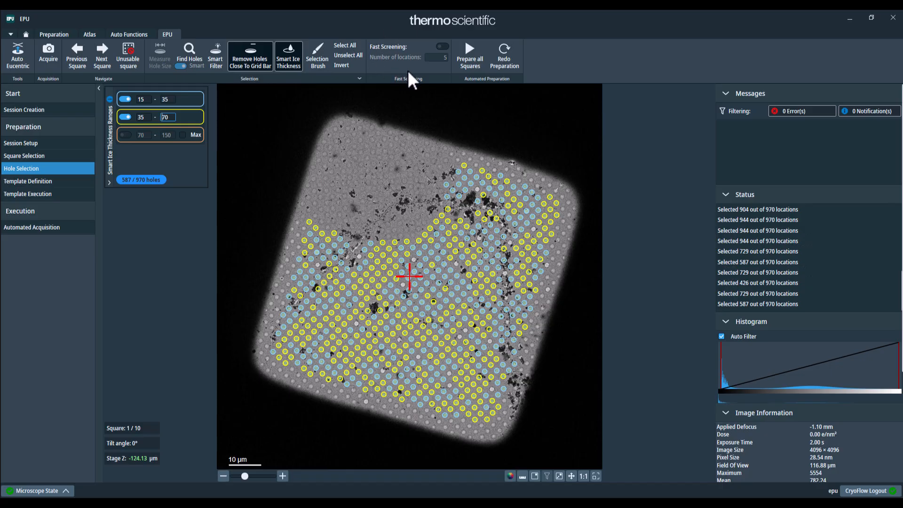
# Try Fast Screening with the number of locations set to 15 and switch it off again
pyautogui.click(439, 45)
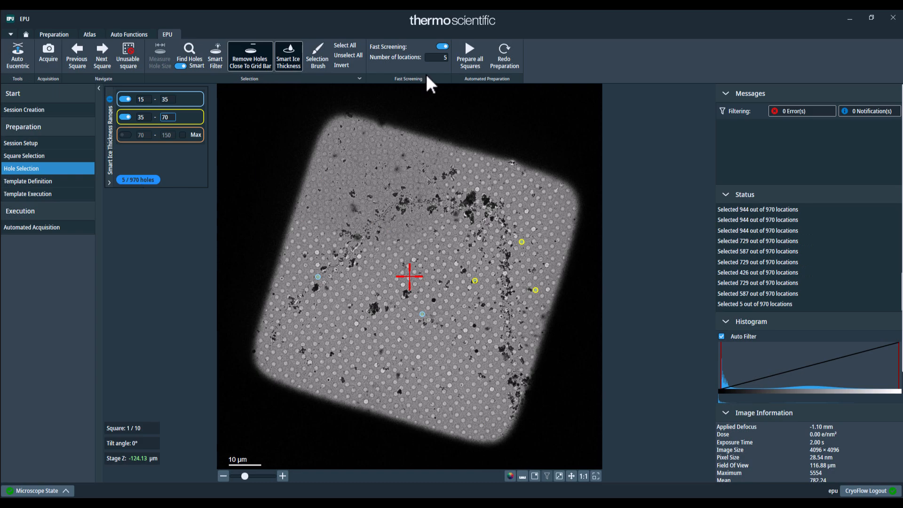
pyautogui.click(443, 57)
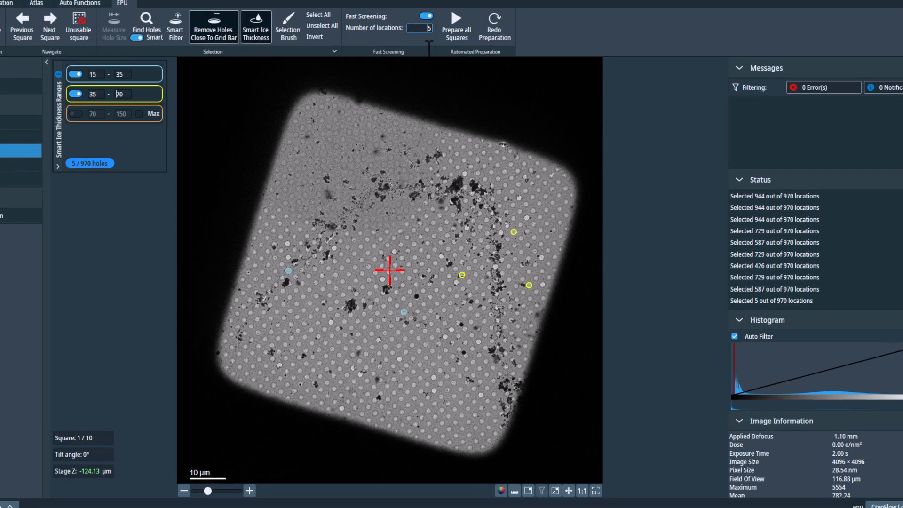
pyautogui.write('1')
pyautogui.click(431, 73)
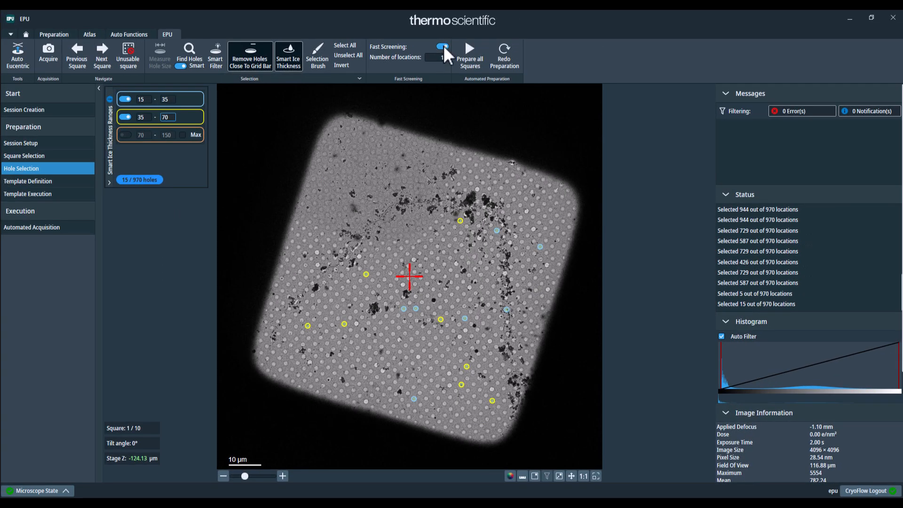
pyautogui.click(443, 46)
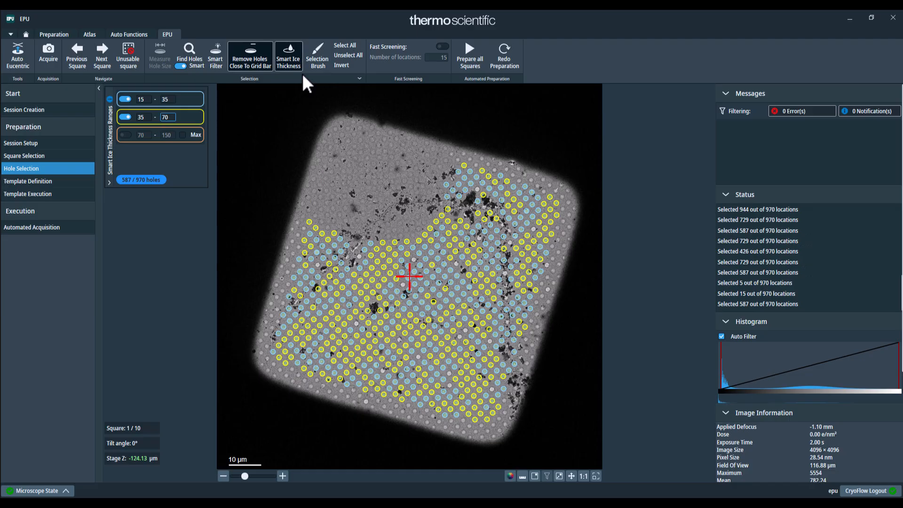
# Deselect the foil holes along the contaminated bands of the grid square with the Selection Brush
pyautogui.click(318, 56)
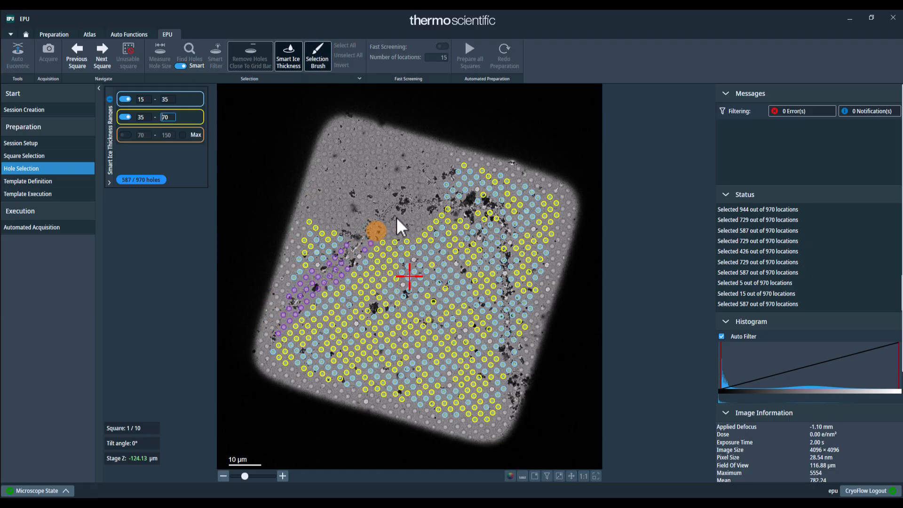
pyautogui.moveTo(396, 217)
pyautogui.mouseDown()
pyautogui.moveTo(467, 211)
pyautogui.moveTo(500, 228)
pyautogui.moveTo(521, 262)
pyautogui.moveTo(512, 303)
pyautogui.moveTo(520, 379)
pyautogui.mouseUp()
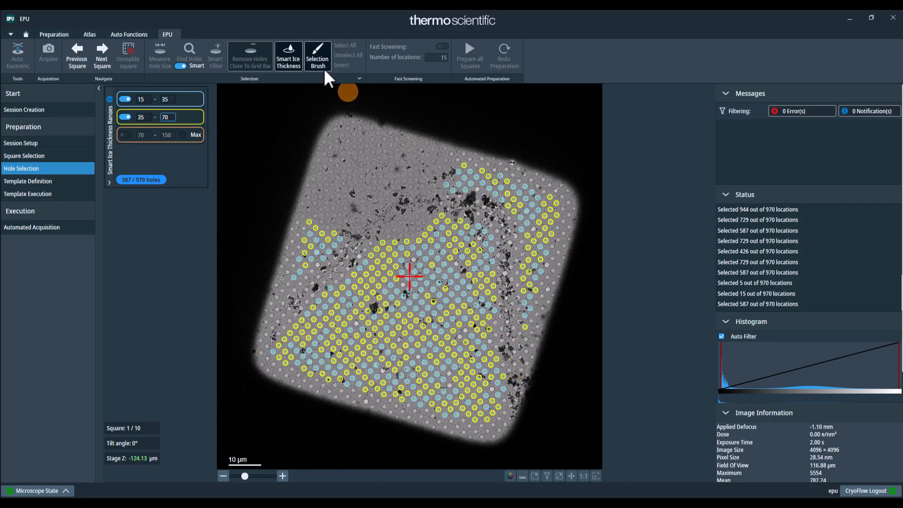
pyautogui.click(318, 57)
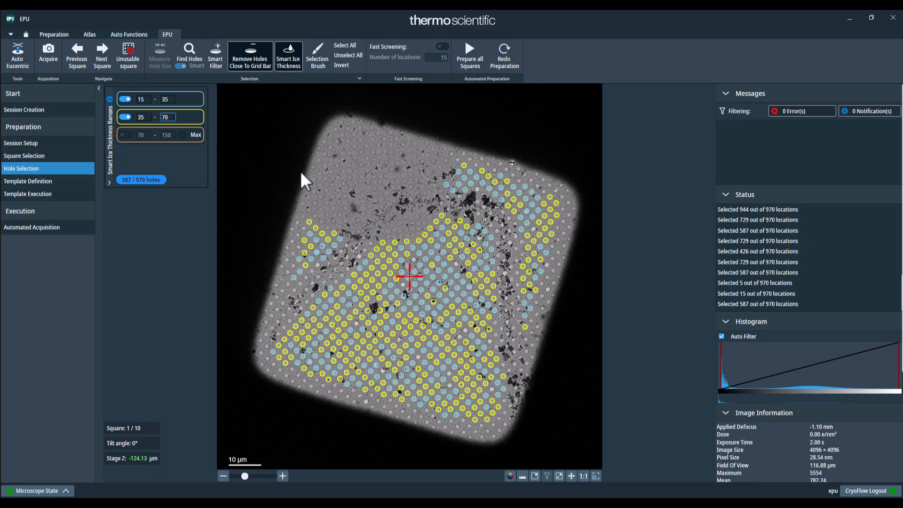
# Acquire a foil hole image for the template definition and run Find And Center Hole
pyautogui.click(58, 179)
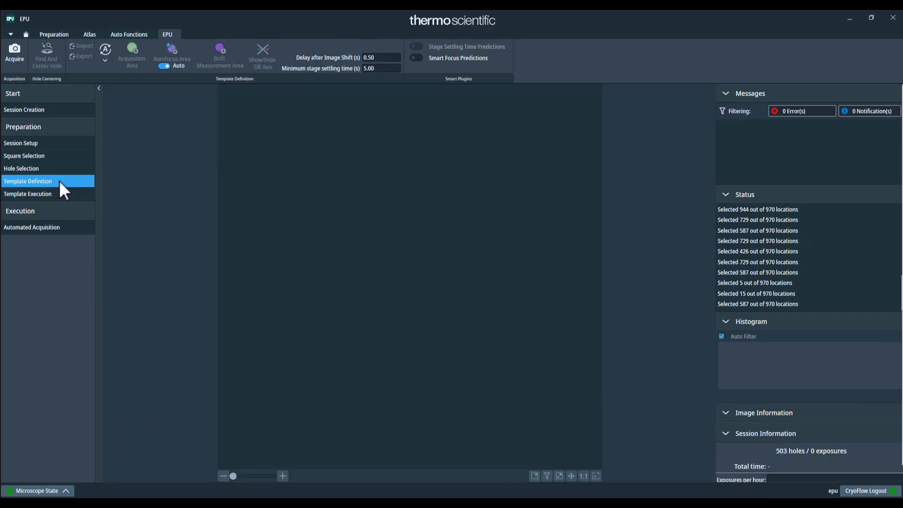
pyautogui.click(16, 50)
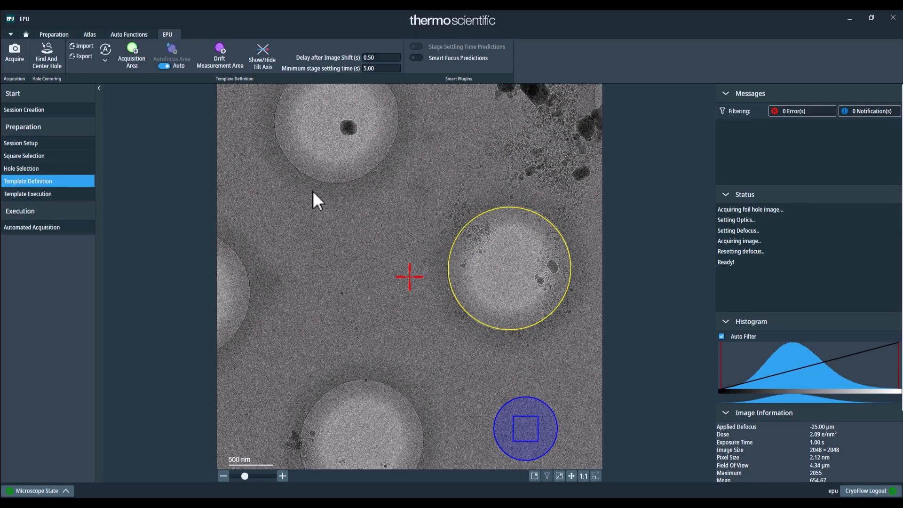
pyautogui.click(34, 63)
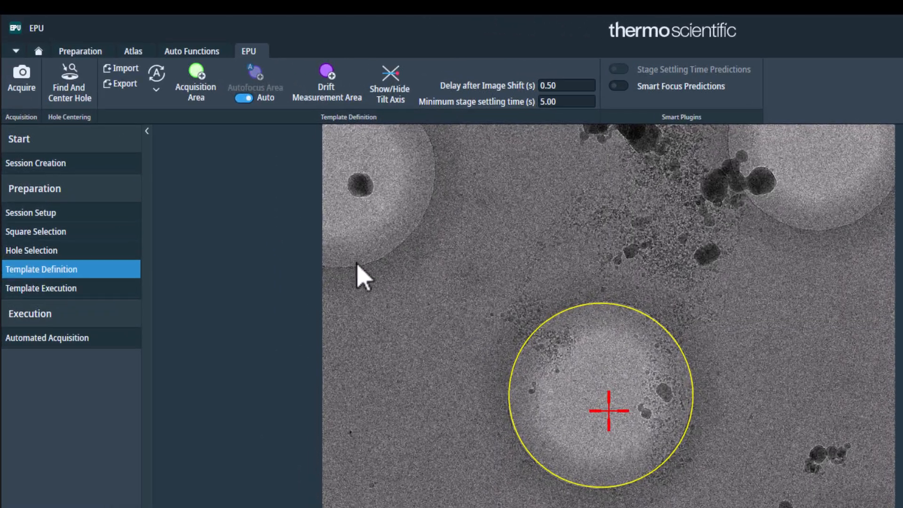
# Generate a circular template with three acquisition areas and move each one slightly outward toward the hole's edge
pyautogui.click(160, 99)
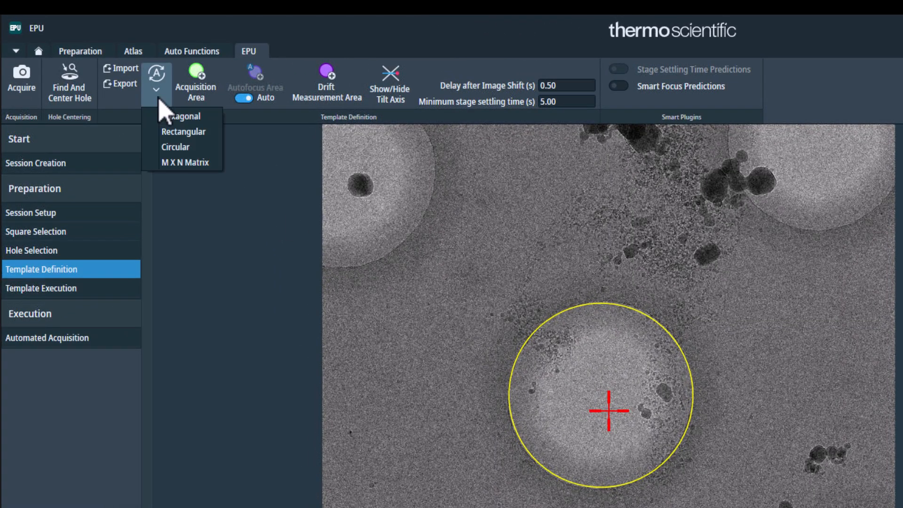
pyautogui.click(181, 148)
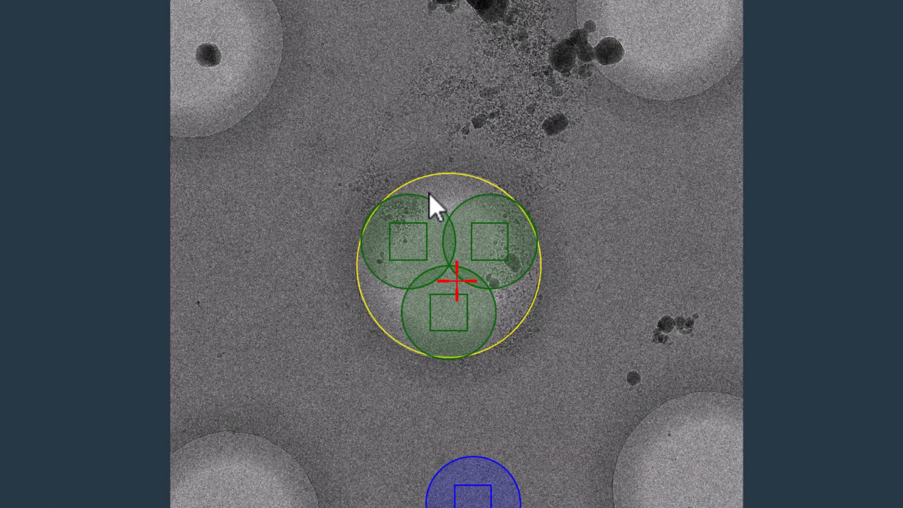
pyautogui.moveTo(419, 263); pyautogui.dragTo(407, 256)
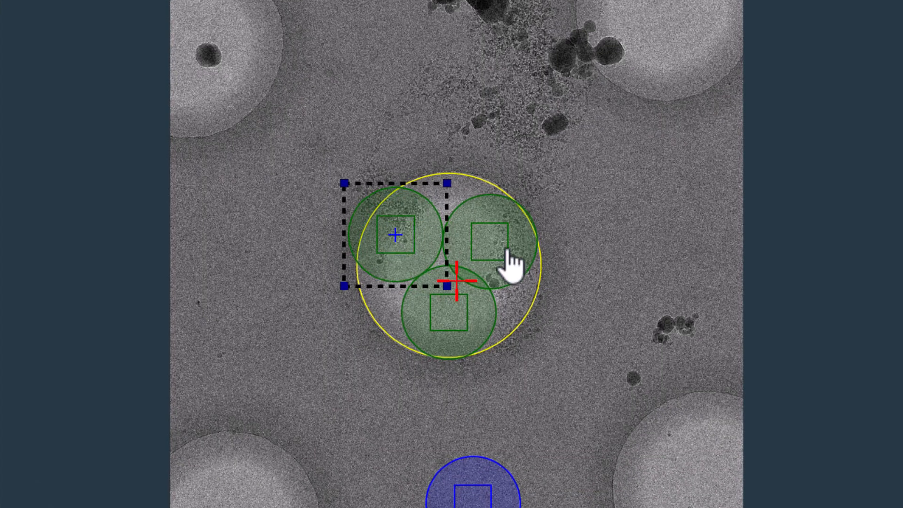
pyautogui.moveTo(506, 250); pyautogui.dragTo(519, 248)
pyautogui.moveTo(456, 317); pyautogui.dragTo(452, 336)
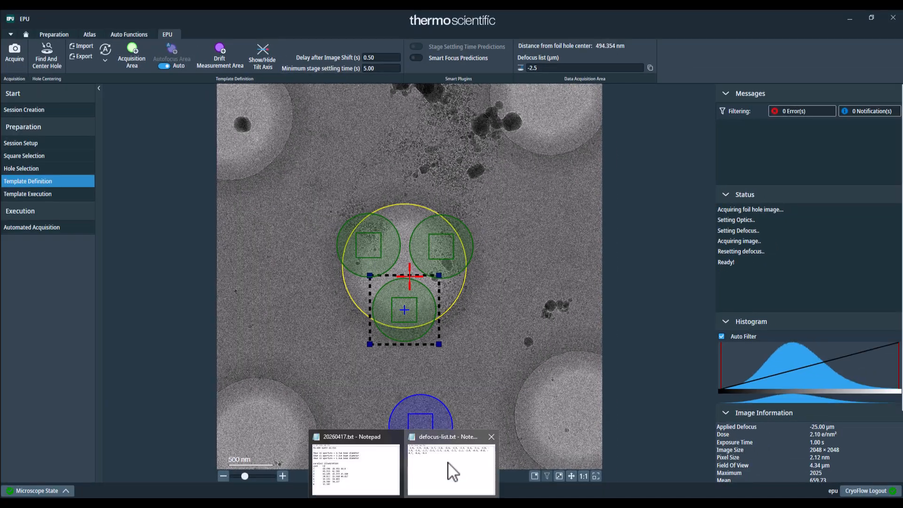
# Switch to defocus-list.txt in Notepad and copy the defocus values from -2.2 to -0.8
pyautogui.click(453, 468)
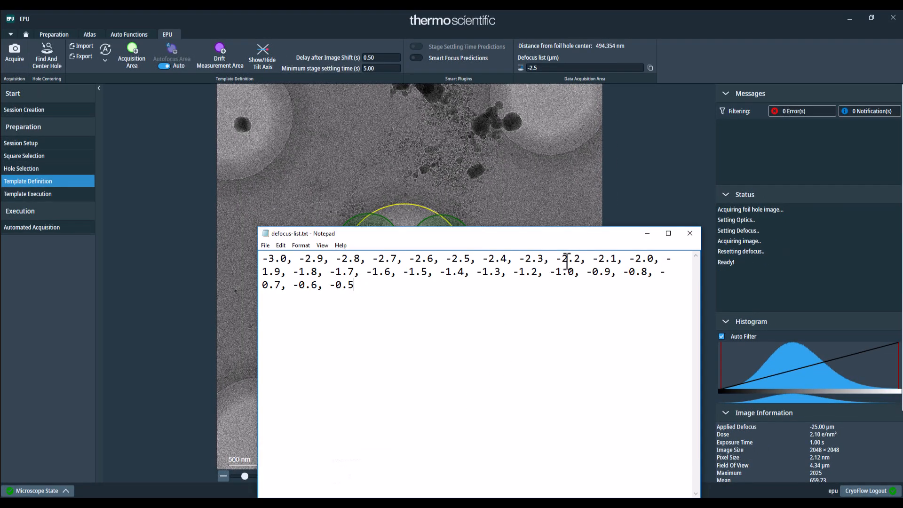
pyautogui.moveTo(557, 259); pyautogui.dragTo(649, 273)
pyautogui.rightClick(633, 267)
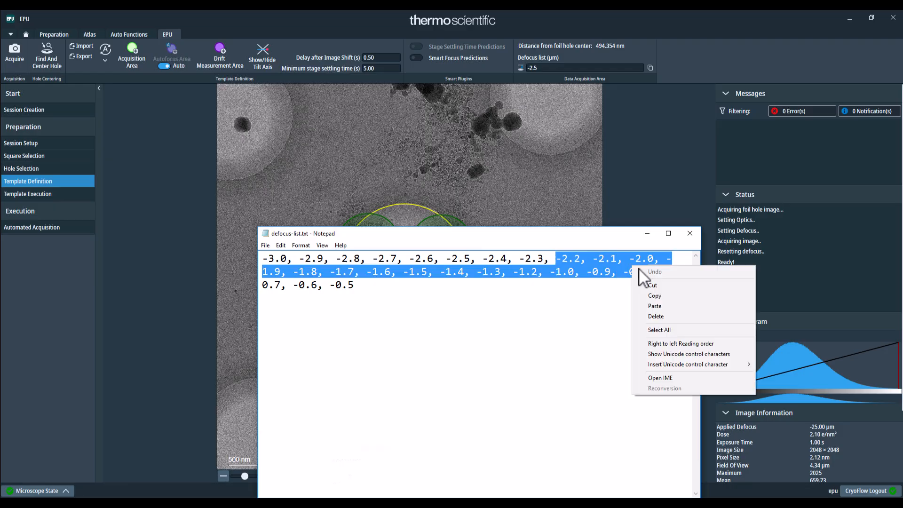
pyautogui.click(661, 296)
# Replace the upper-right acquisition area's defocus list with the copied values and apply it to the other acquisition areas in EPU
pyautogui.click(554, 103)
pyautogui.click(426, 258)
pyautogui.moveTo(562, 67); pyautogui.dragTo(504, 65)
pyautogui.hotkey('ctrl', 'v')
pyautogui.click(651, 67)
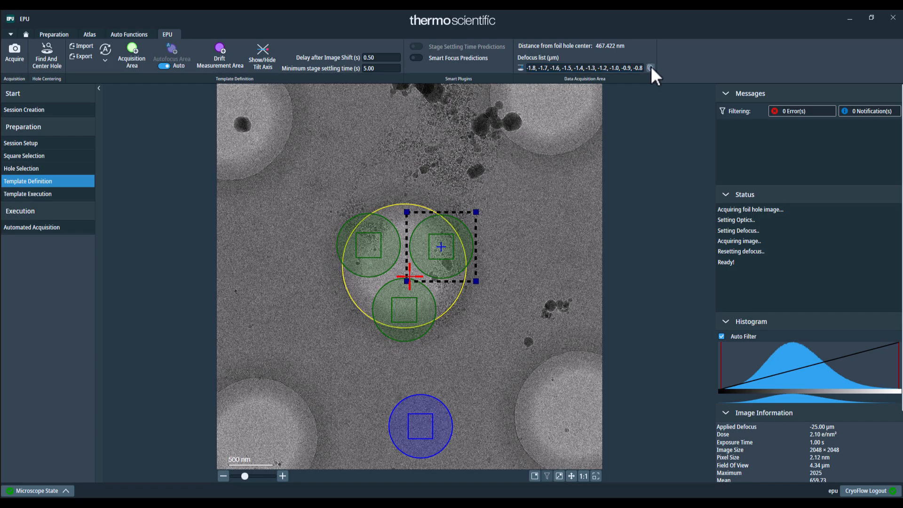
pyautogui.click(390, 323)
pyautogui.click(370, 245)
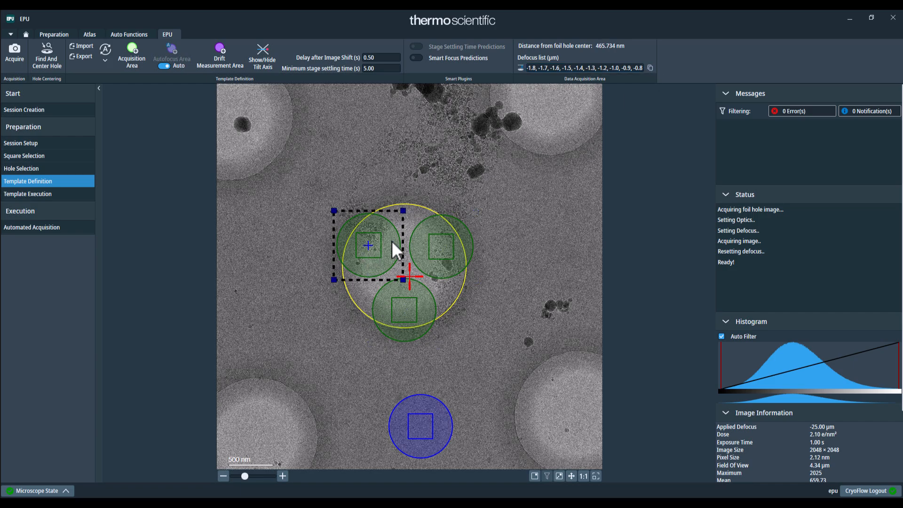
# Set the autofocus area's recurrence to After Distance and enable Smart Focus Predictions
pyautogui.click(425, 426)
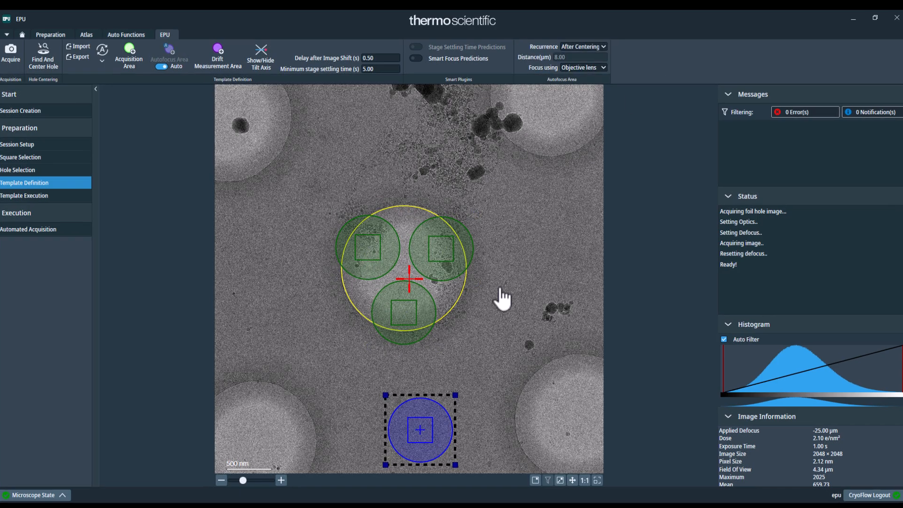
pyautogui.click(602, 47)
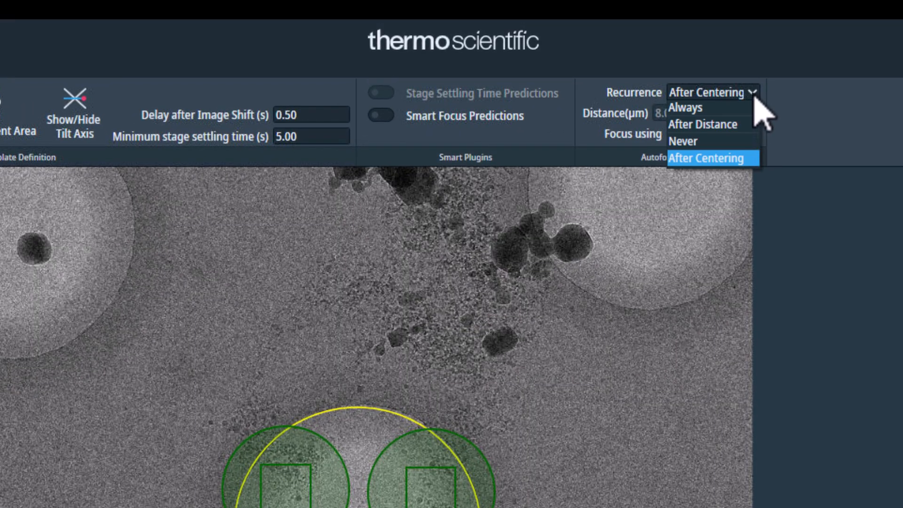
pyautogui.click(736, 125)
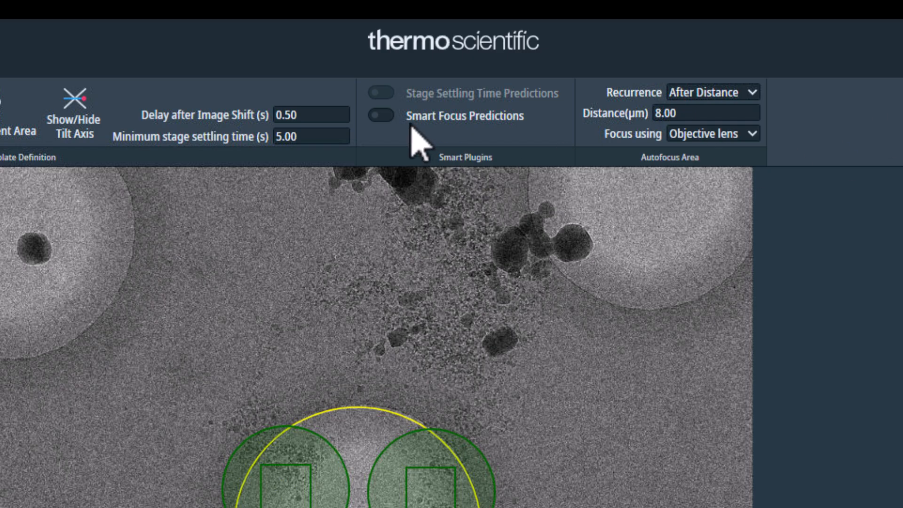
pyautogui.click(381, 115)
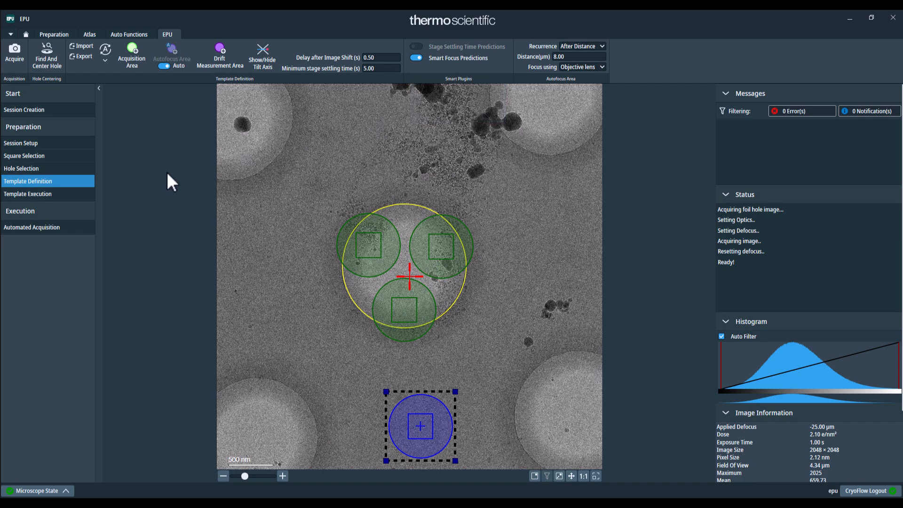
# Enable periodic beam centering for the automated acquisition
pyautogui.click(83, 231)
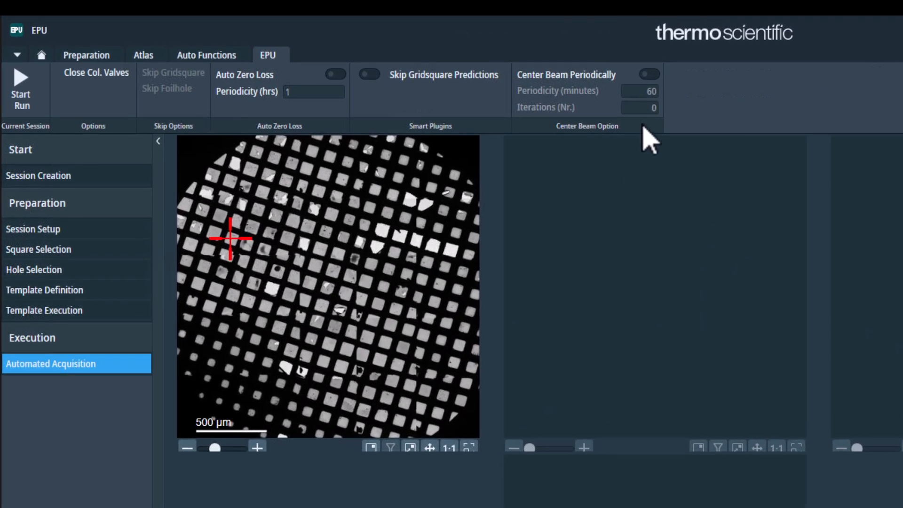
pyautogui.click(649, 75)
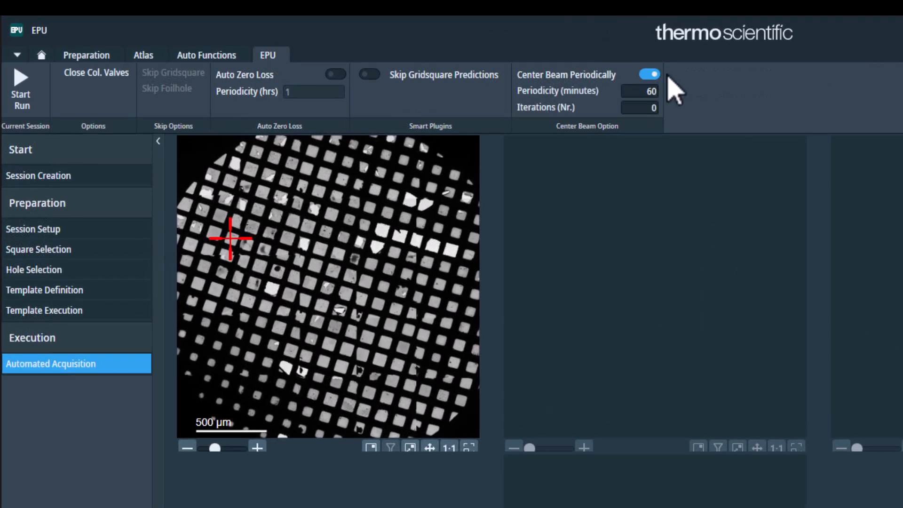
# Set the periodic beam centering to 10 iterations and enable Skip Gridsquare Predictions
pyautogui.click(654, 108)
pyautogui.write('10')
pyautogui.press('Return')
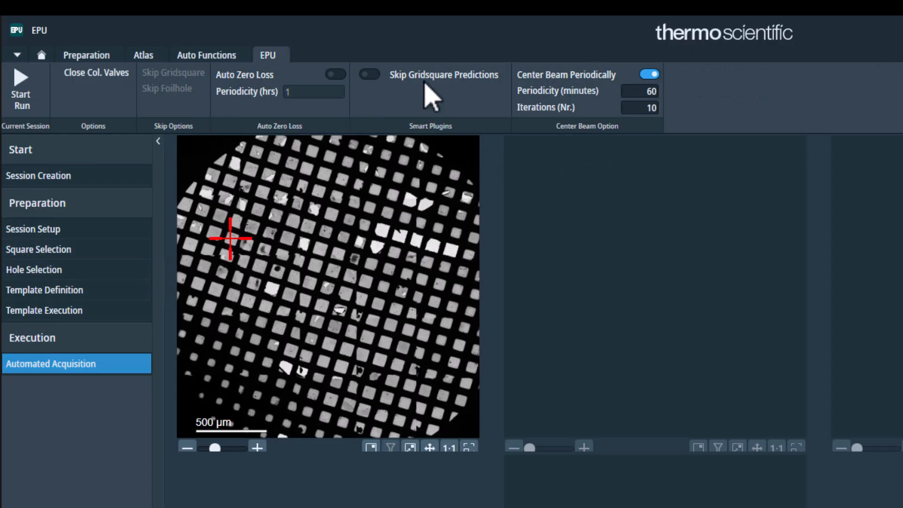
pyautogui.moveTo(393, 80)
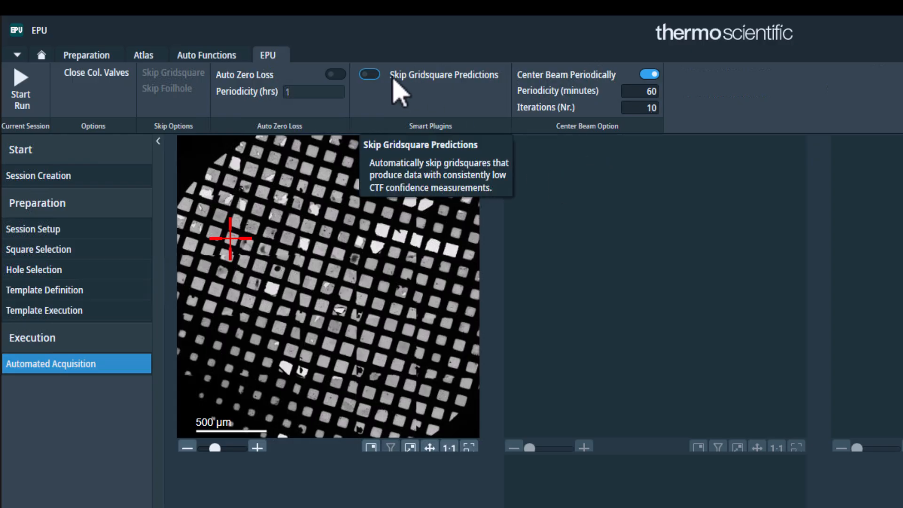
pyautogui.click(394, 80)
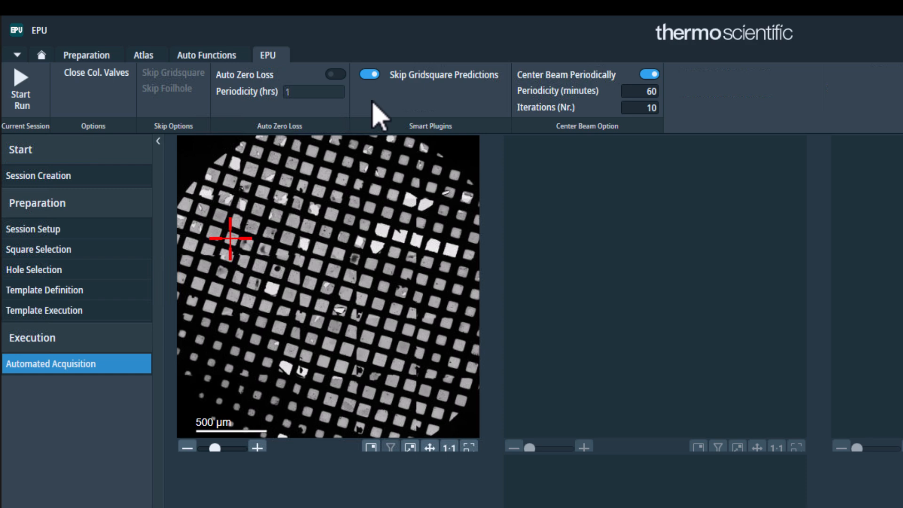
# Enable Auto Zero Loss for the acquisition run with a periodicity of 4 hours
pyautogui.click(336, 74)
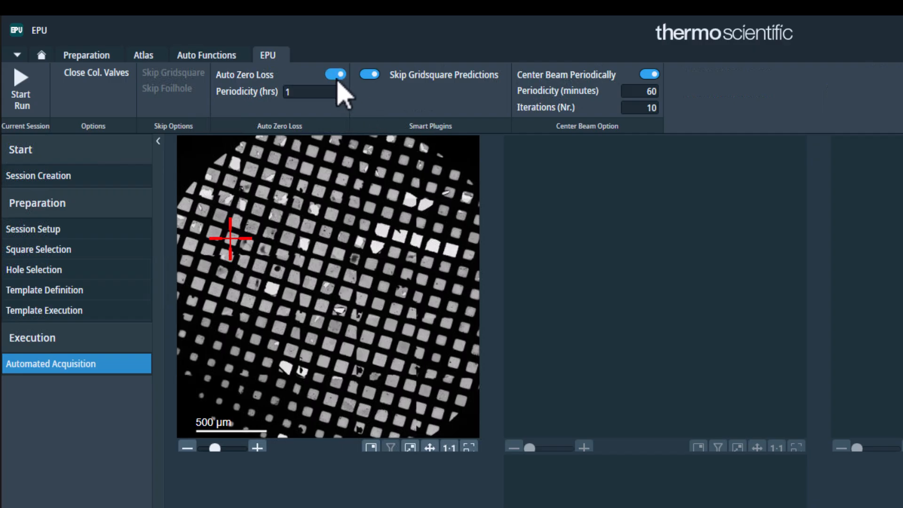
pyautogui.click(311, 91)
pyautogui.write('4')
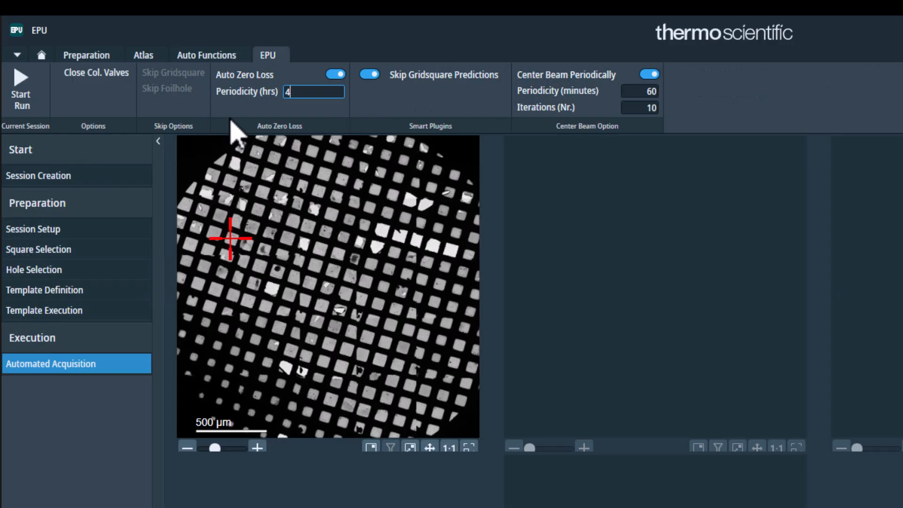
pyautogui.press('Return')
# Turn on the option to close the column valves and start the automated acquisition run
pyautogui.click(113, 75)
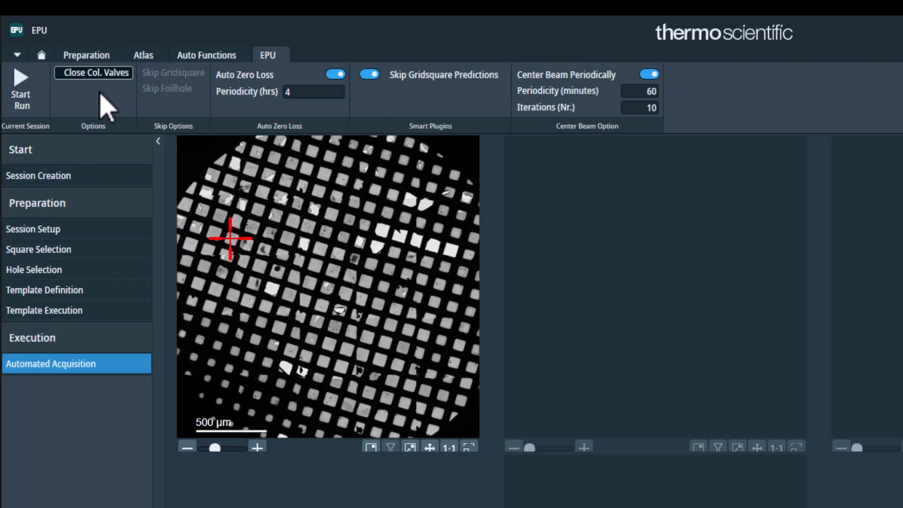
pyautogui.click(28, 93)
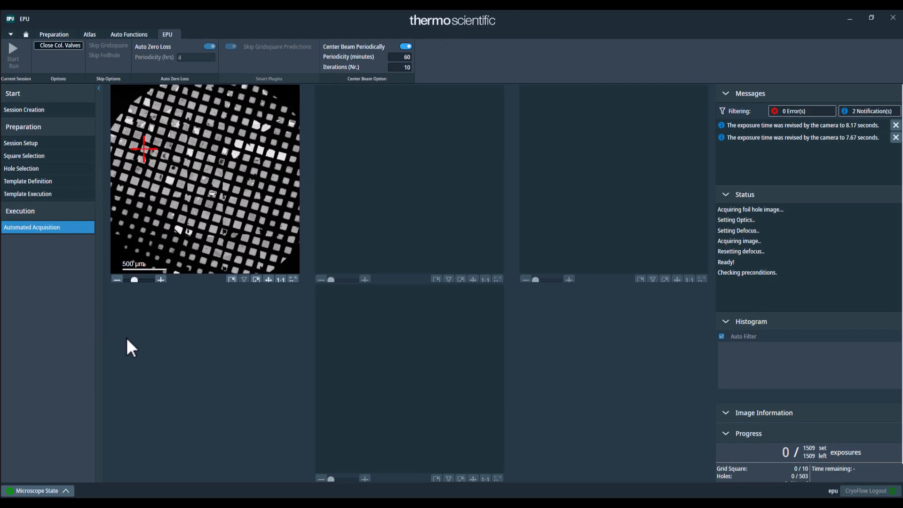